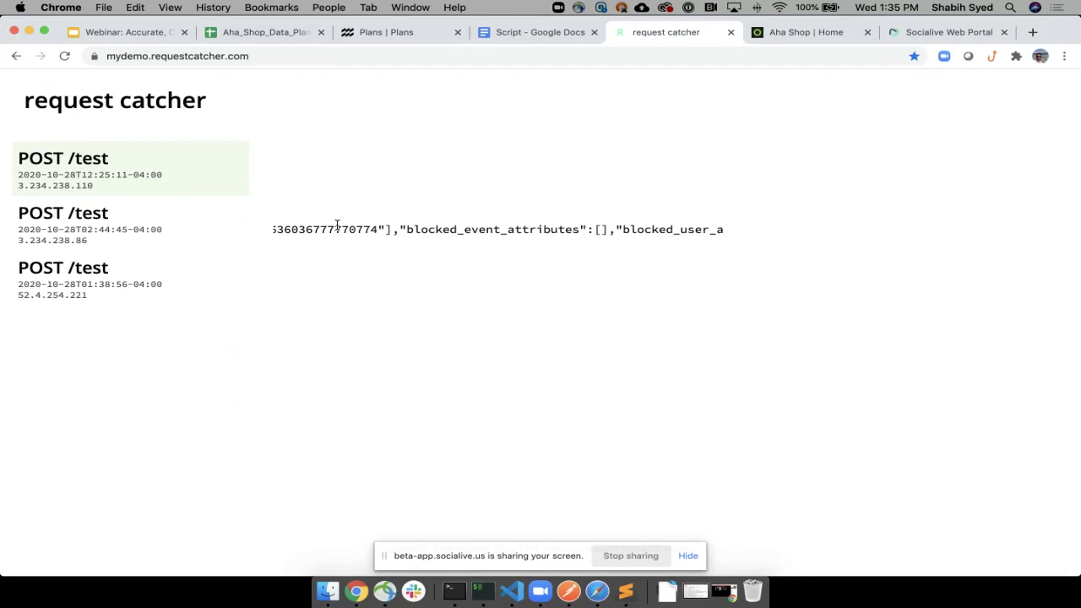
Step: Read the caught request's payload to its end, then switch to Sublime Text and examine the event name and event ID in bad_event.json
drag(301, 229, 686, 230)
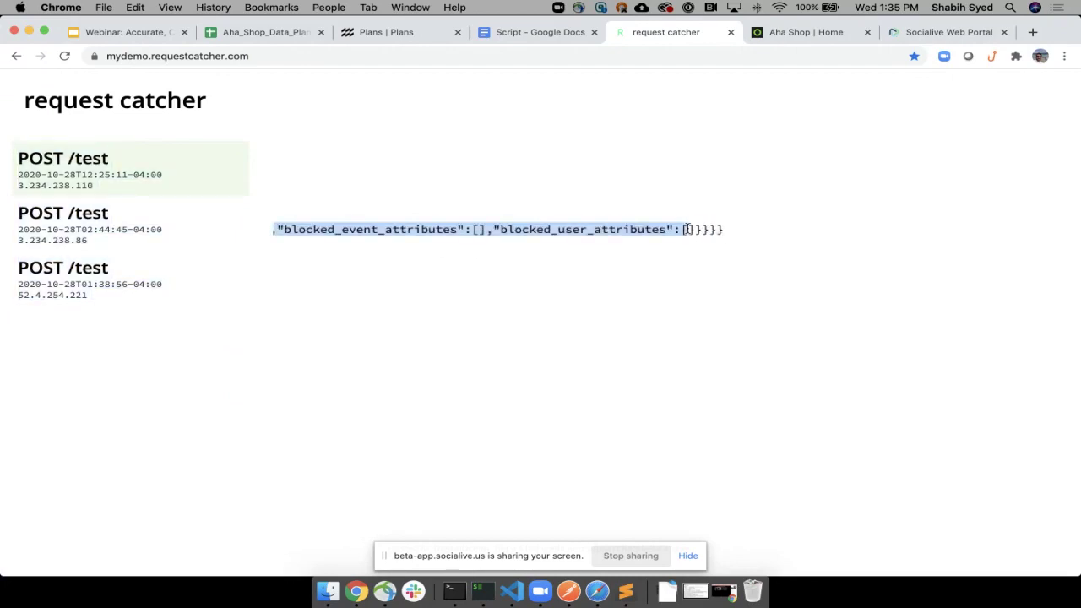
click(631, 591)
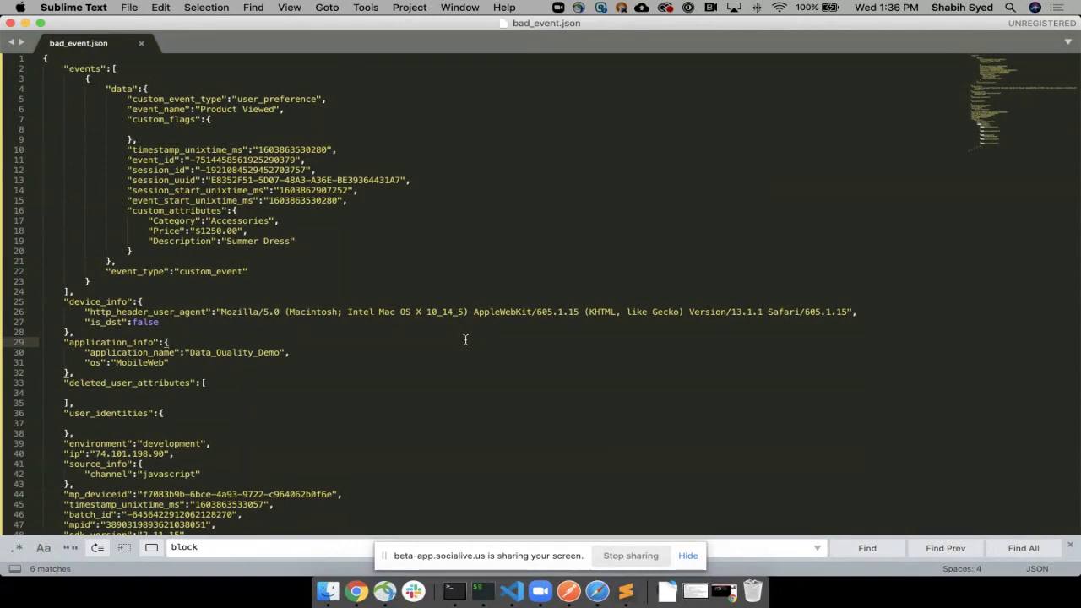
click(236, 110)
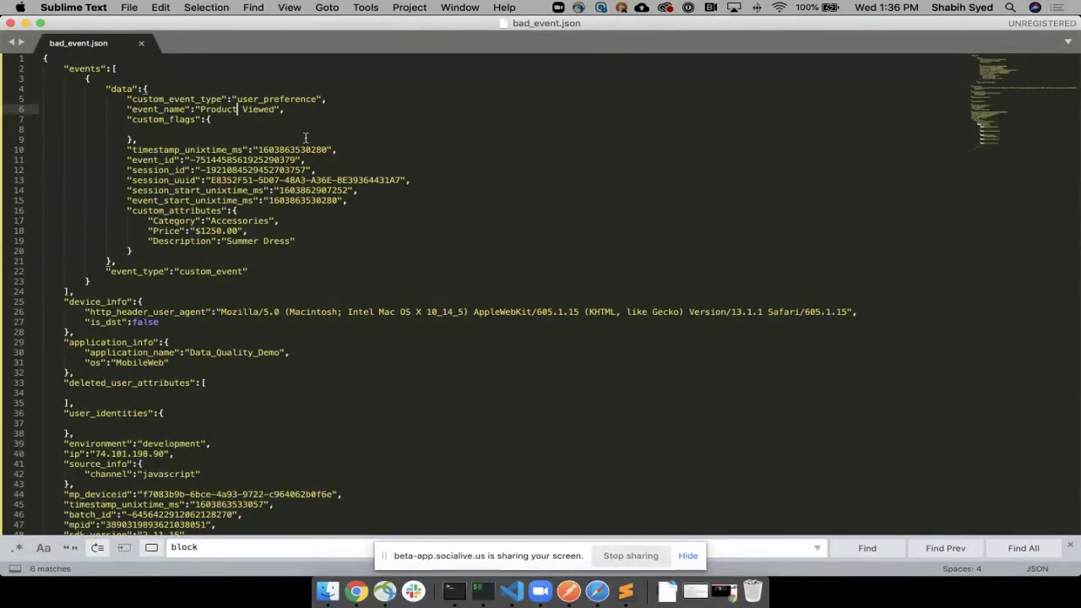
double_click(221, 161)
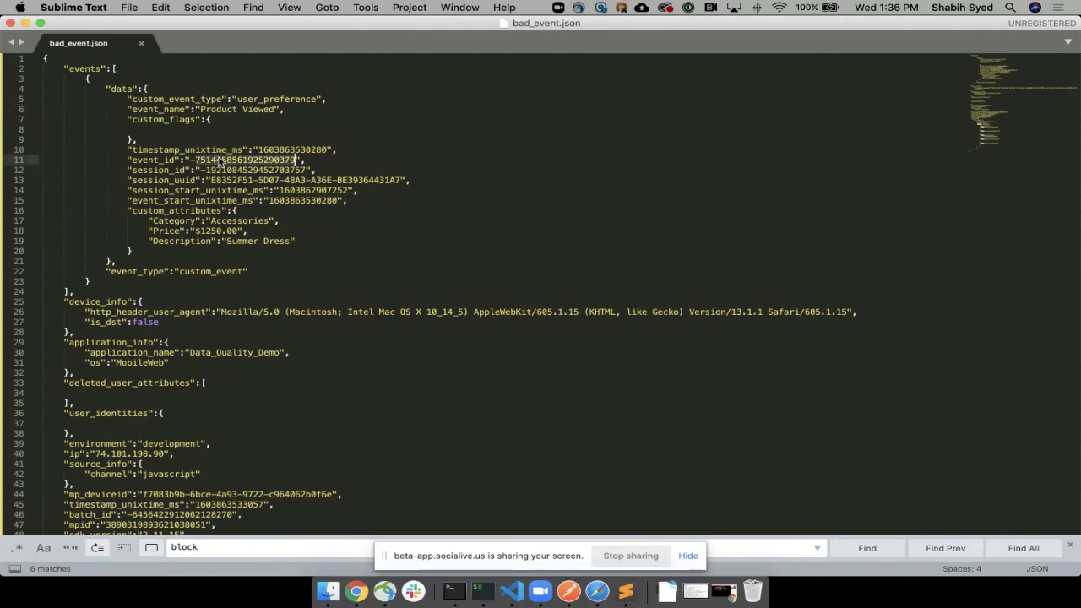
Step: Examine the blocked_event_ids entry in the block_metadata section of bad_event.json against the event data at the start of the file
scroll(319, 368, down, 9)
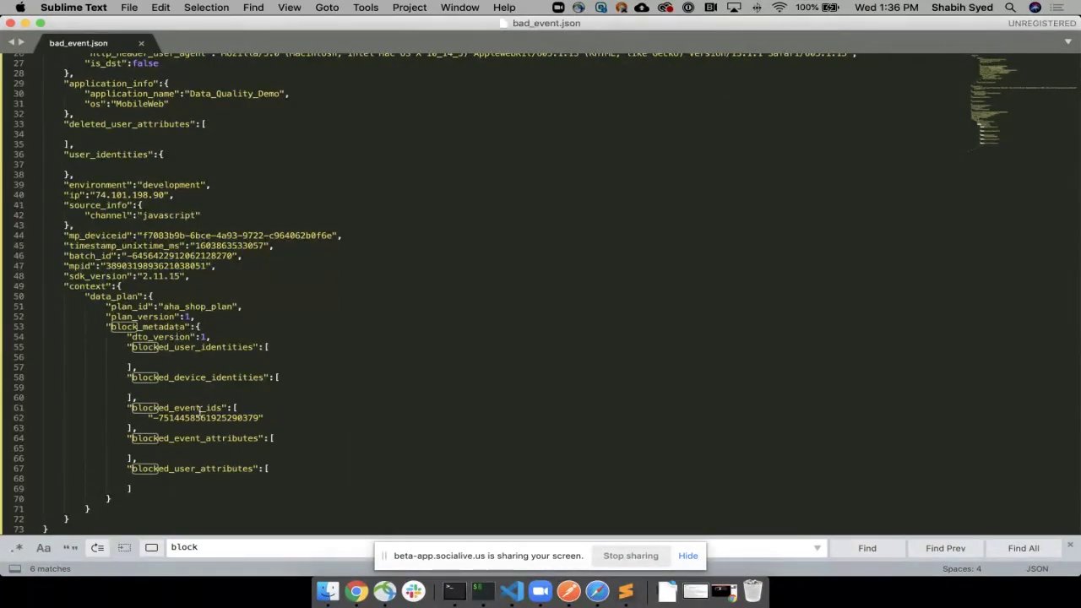
click(221, 356)
click(156, 417)
text(-)
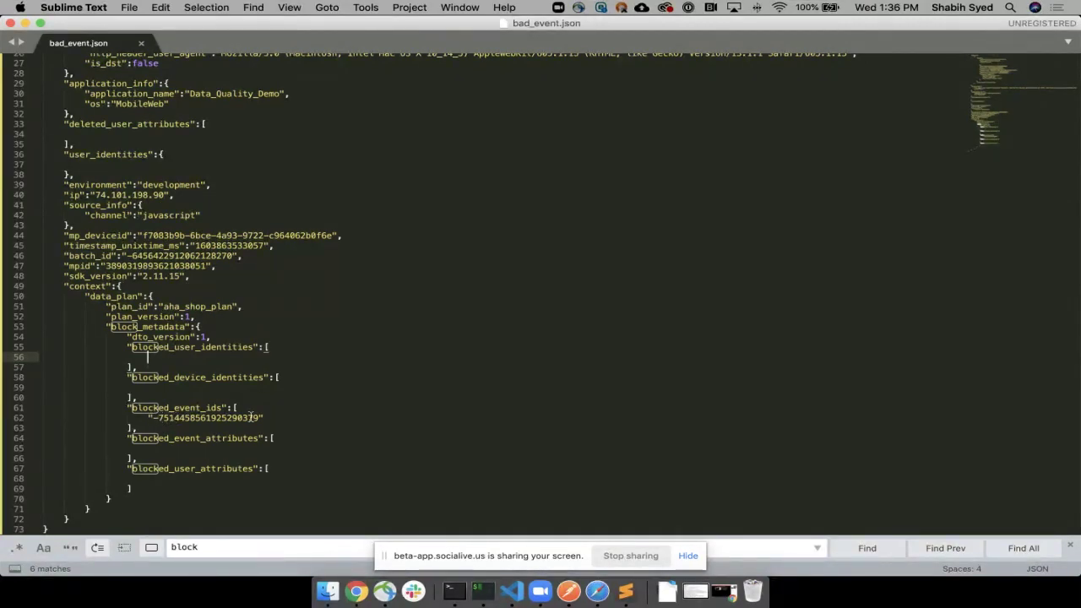
scroll(338, 399, up, 10)
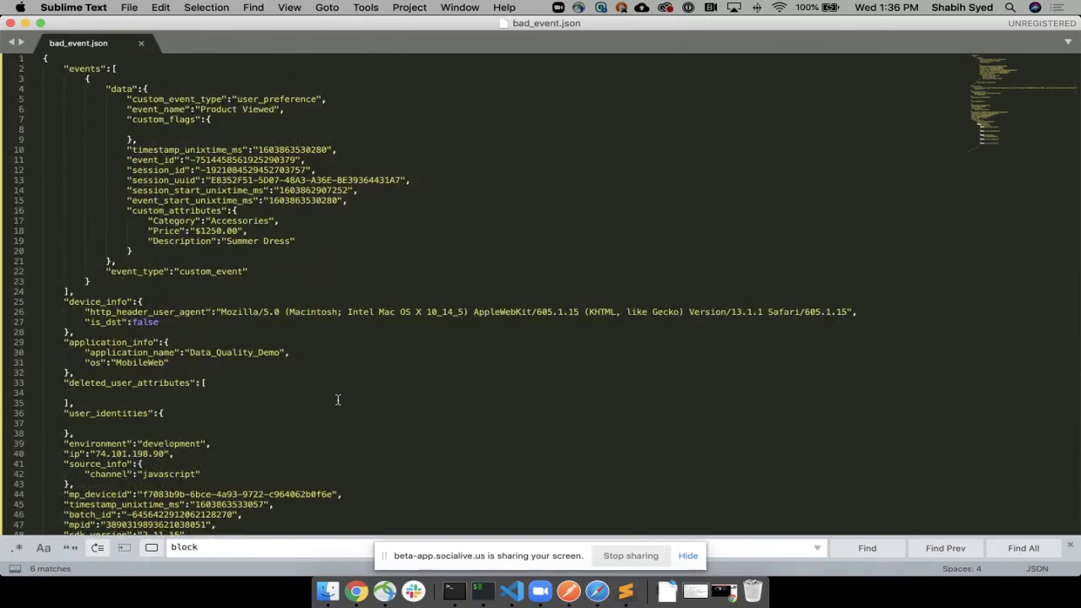
Step: Switch to Postman and replace the user's e-mail in the Products Viewed Replay Event request body with a test address
click(569, 593)
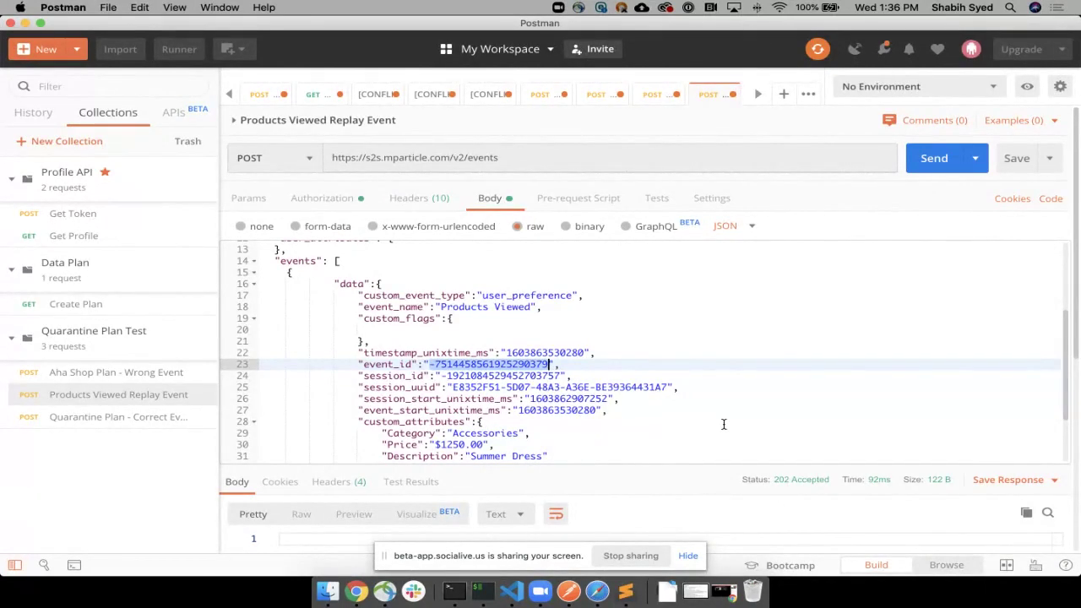
scroll(724, 426, up, 2)
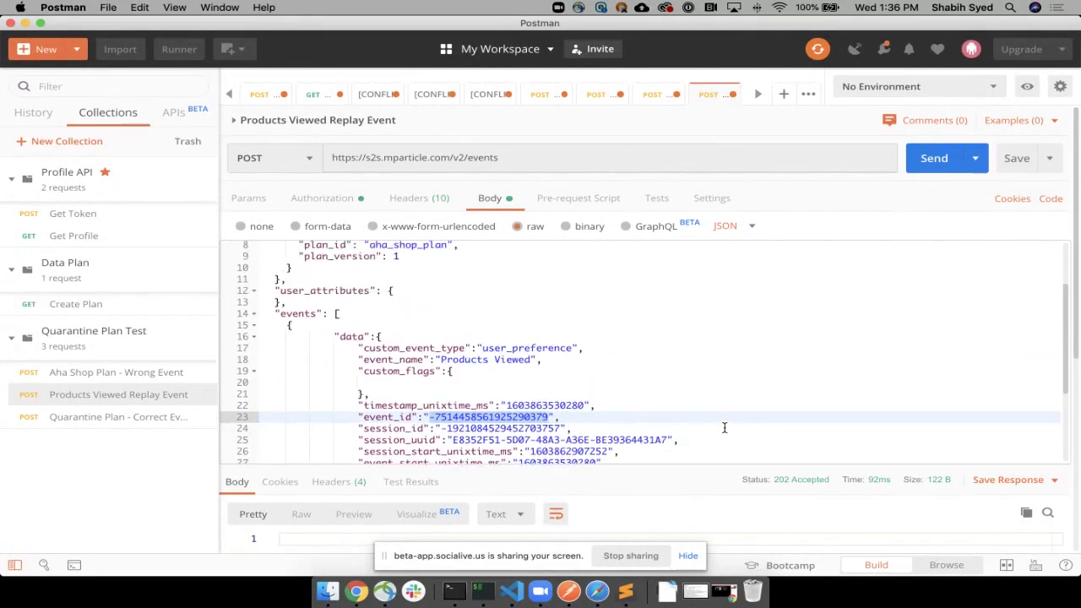
scroll(724, 428, up, 3)
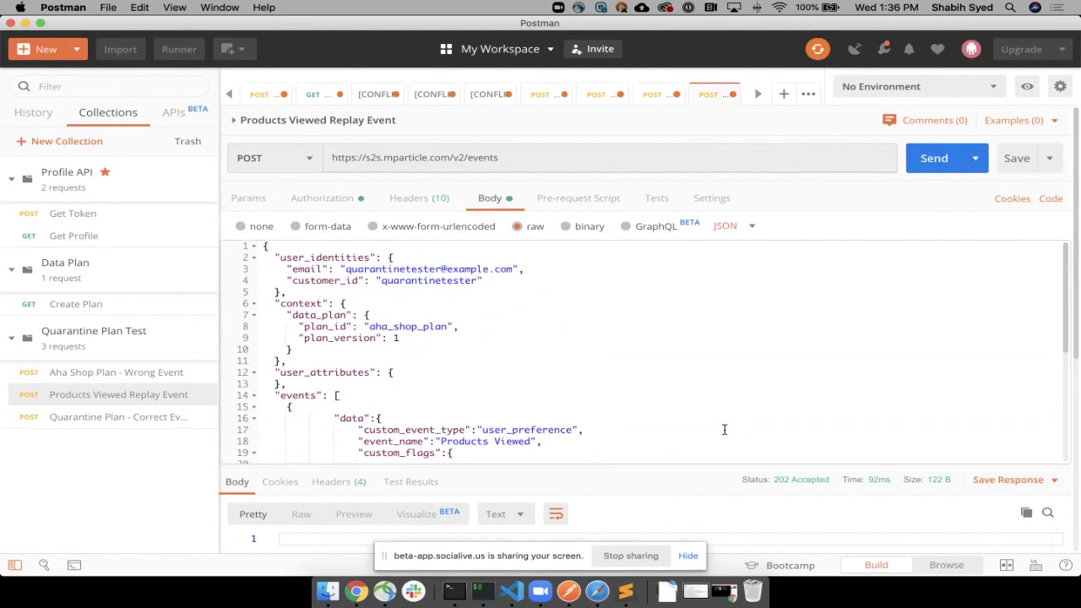
double_click(394, 269)
text(testsyed)
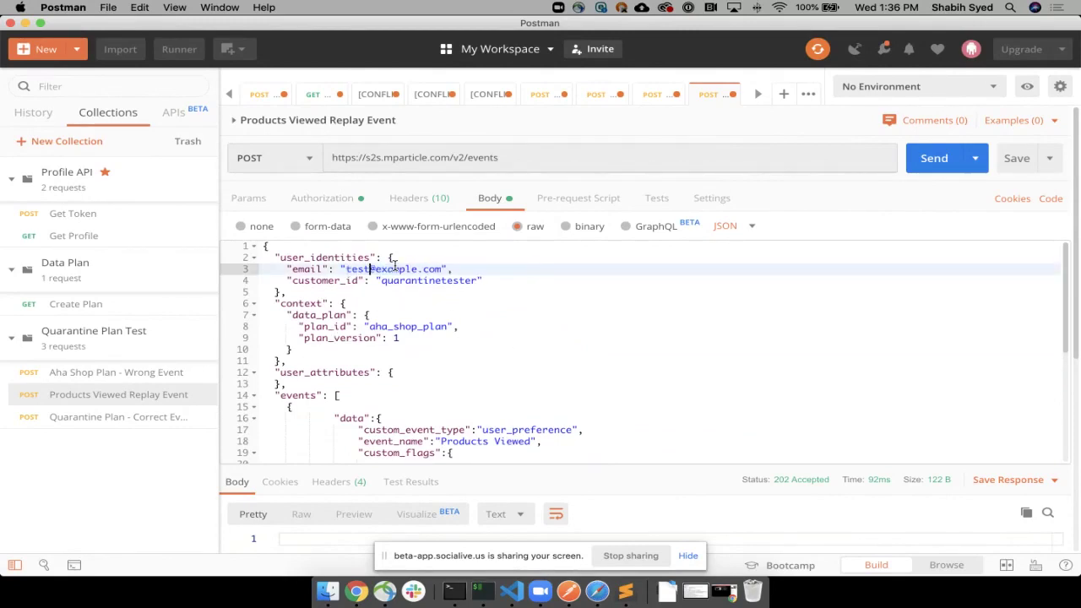
double_click(436, 280)
key(super+c)
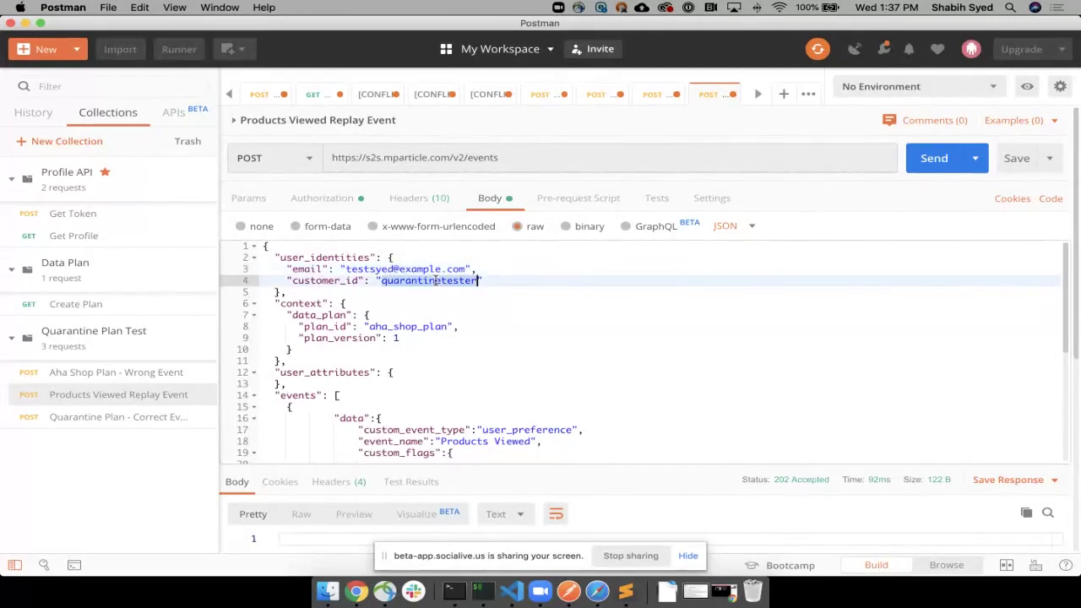
text(aha_sj)
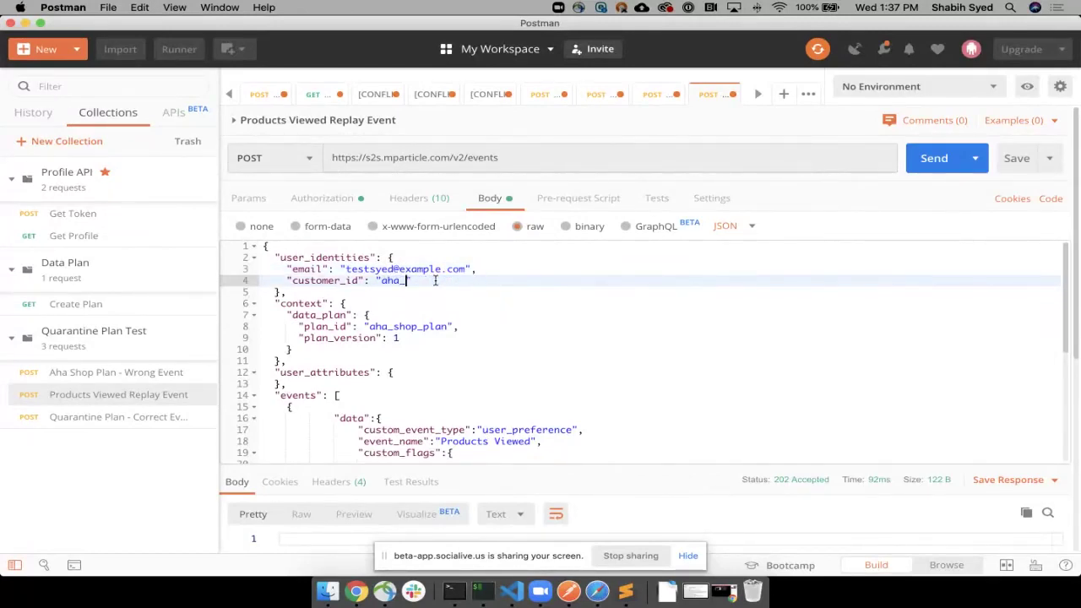
key(BackSpace)
text(hop_plan)
key(BackSpace)
key(BackSpace)
key(BackSpace)
key(BackSpace)
key(BackSpace)
key(BackSpace)
key(BackSpace)
key(BackSpace)
key(BackSpace)
key(BackSpace)
key(BackSpace)
key(BackSpace)
key(BackSpace)
key(super+v)
click(466, 291)
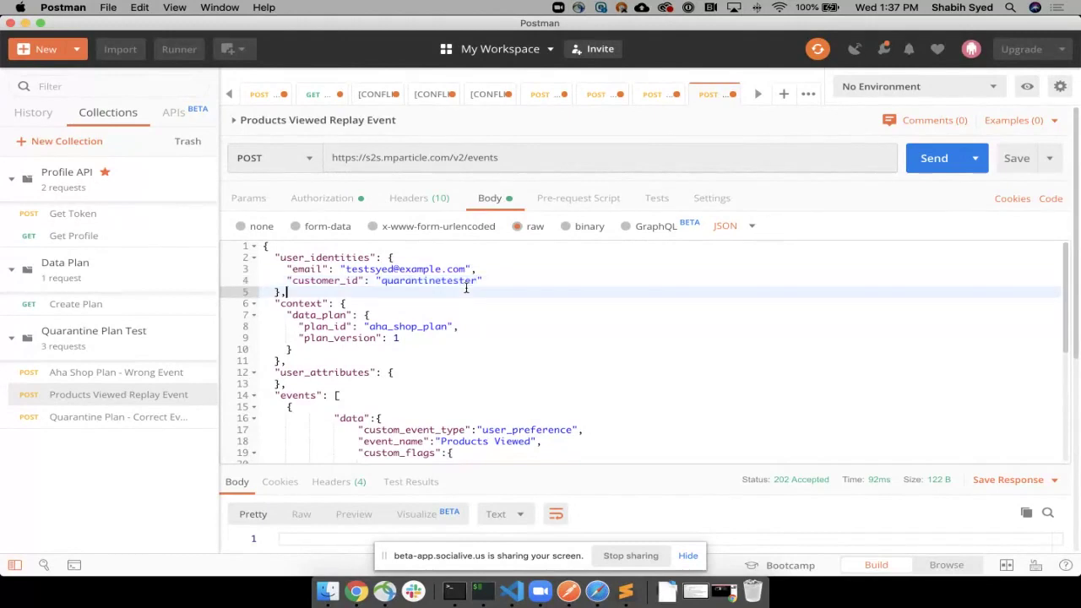
Step: Check the event_name value in the request body and send the Products Viewed Replay Event request
scroll(475, 345, down, 3)
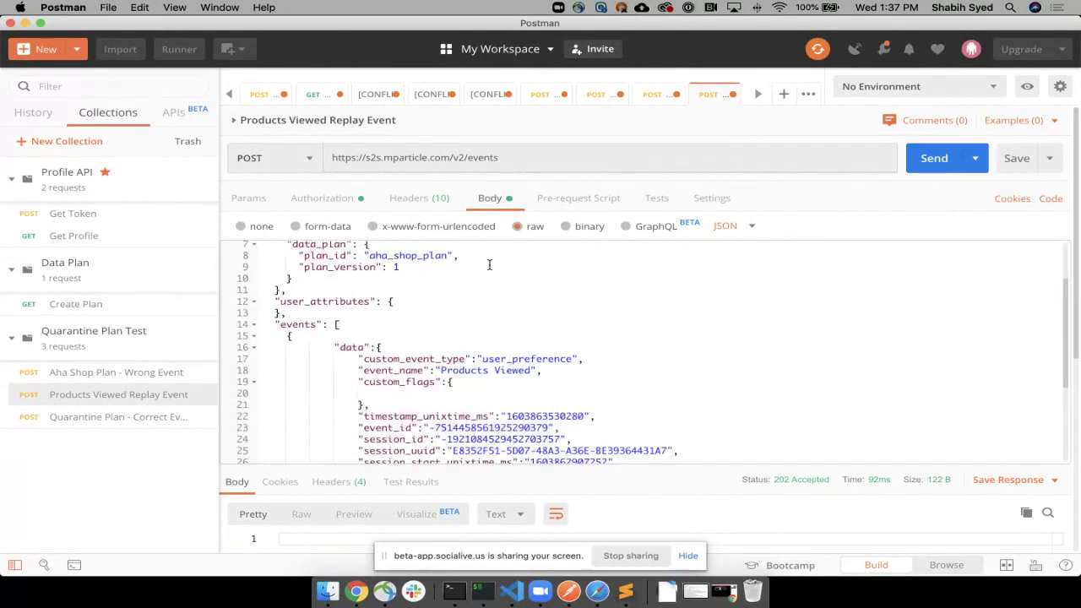
click(487, 370)
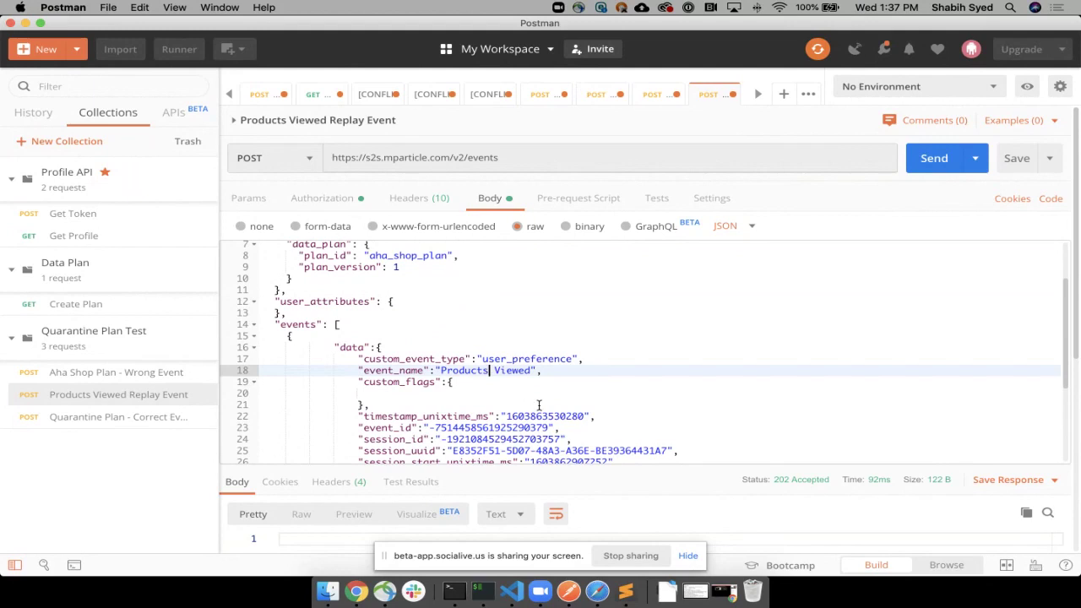
click(935, 164)
Step: Switch to mParticle in Chrome, open the Live Stream and inspect the details of the replayed Products Viewed custom event
click(356, 590)
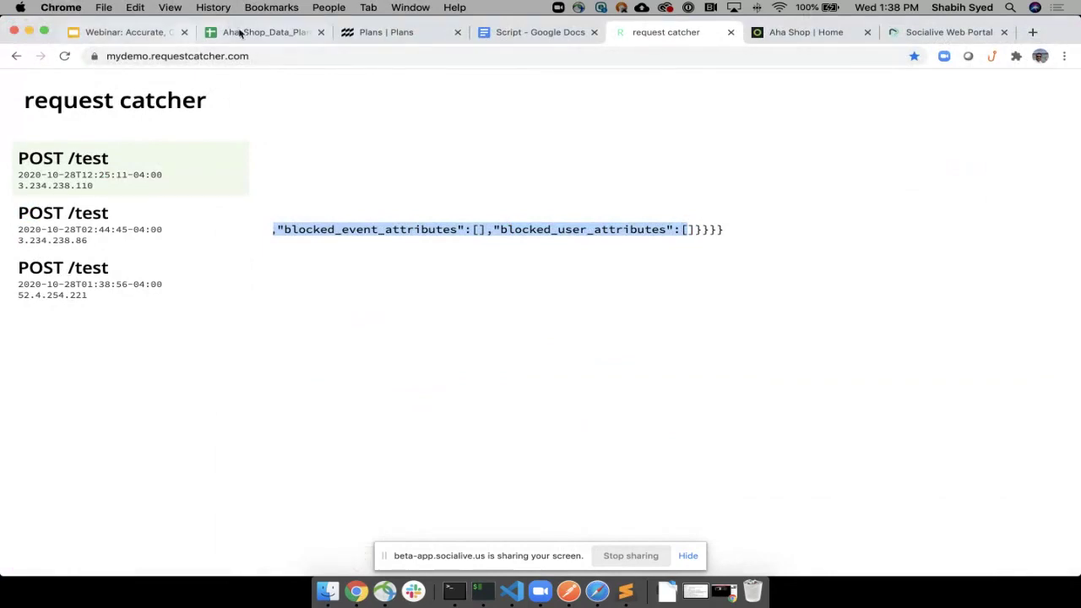
click(393, 34)
click(61, 201)
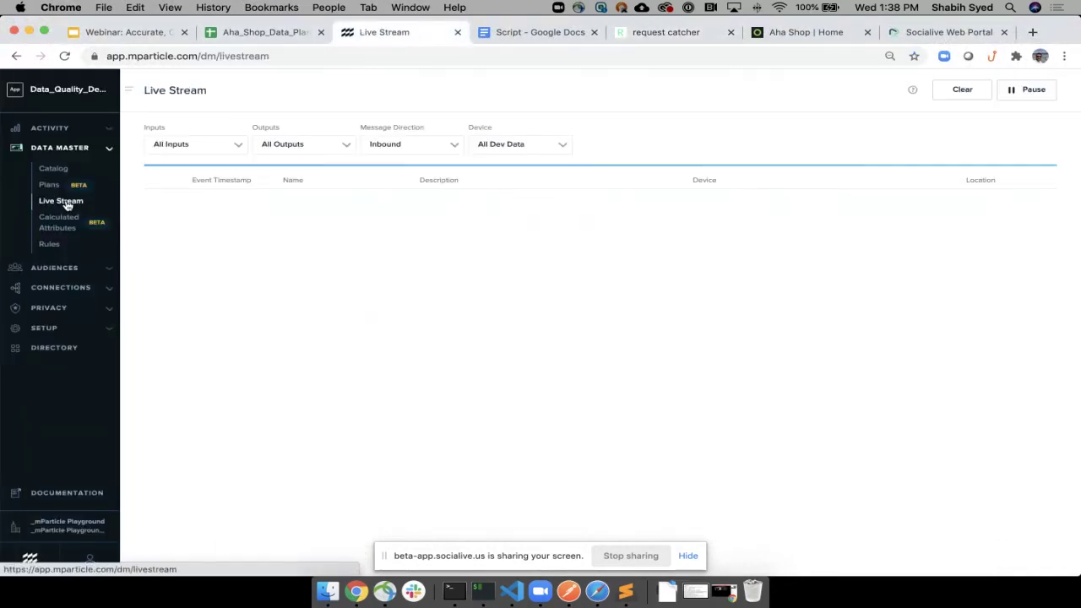
click(520, 239)
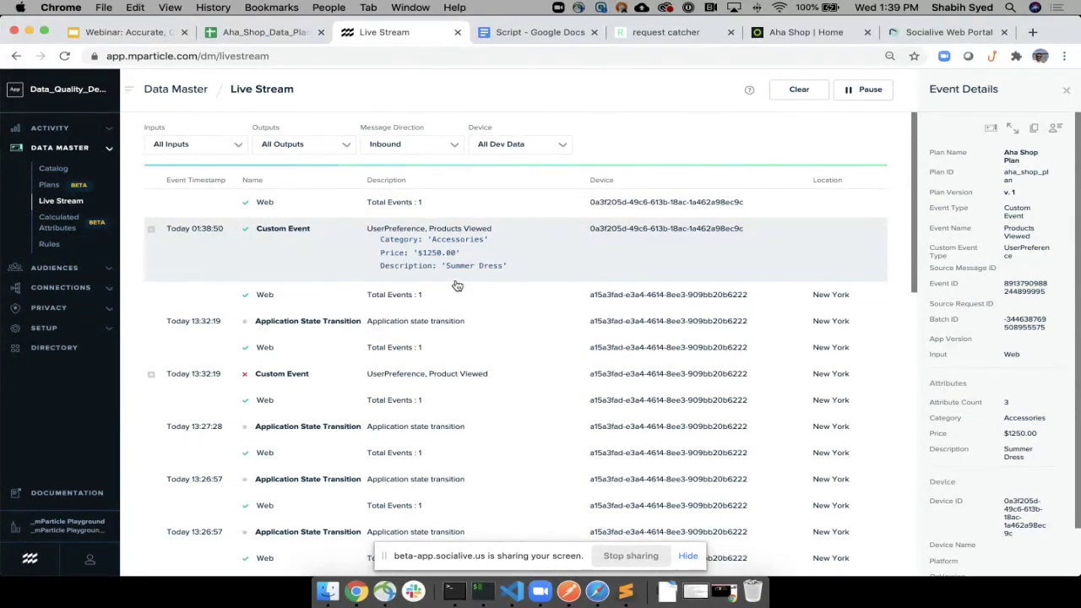
Step: Open version 1 of the Aha Shop Plan and review its events, user attributes and identities
click(51, 186)
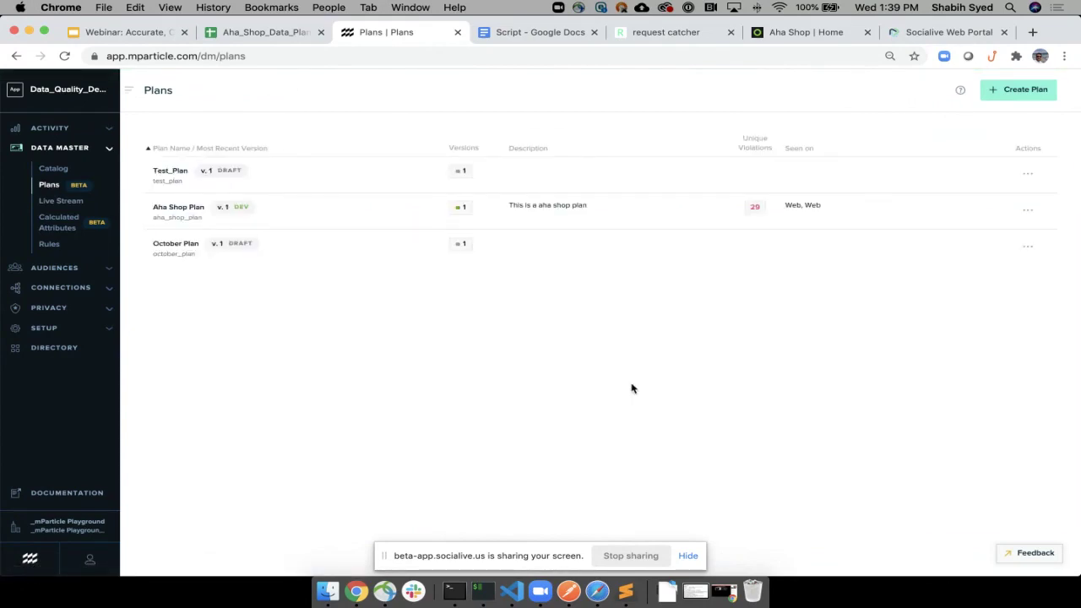
click(299, 217)
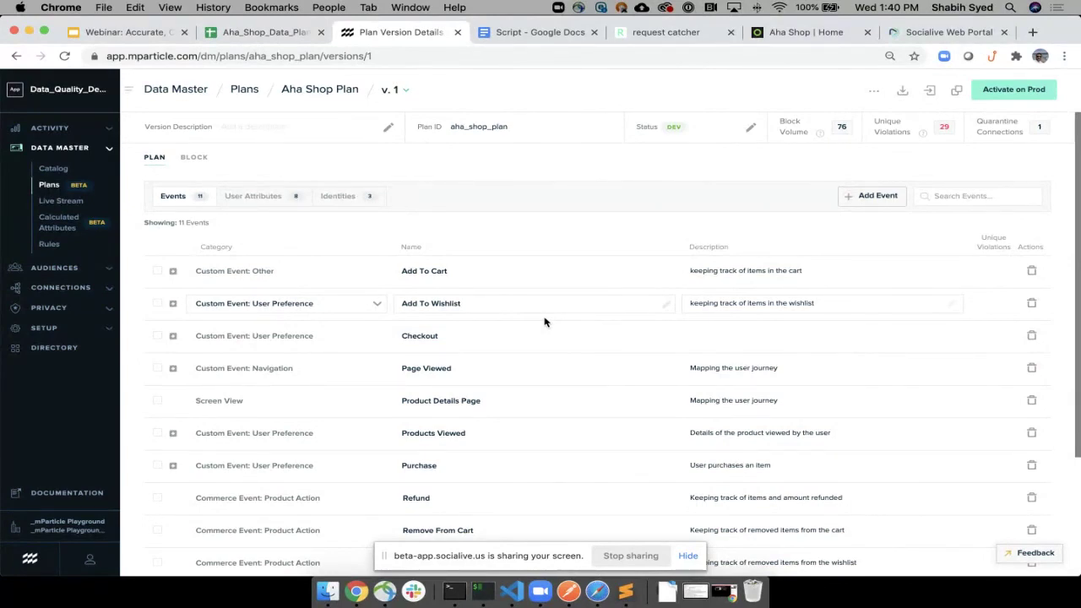
scroll(544, 322, down, 3)
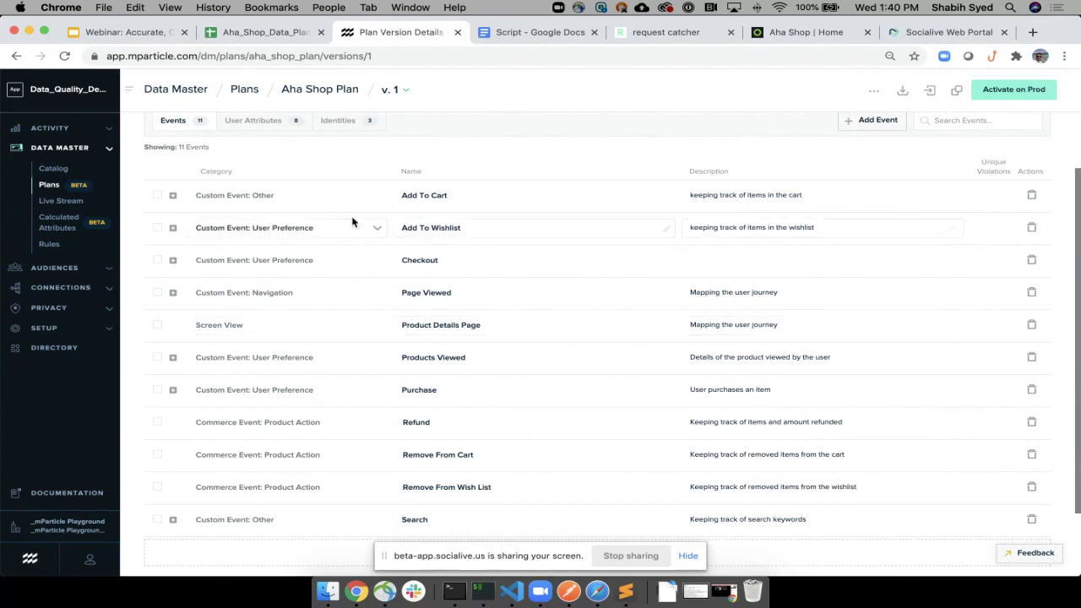
scroll(254, 224, up, 3)
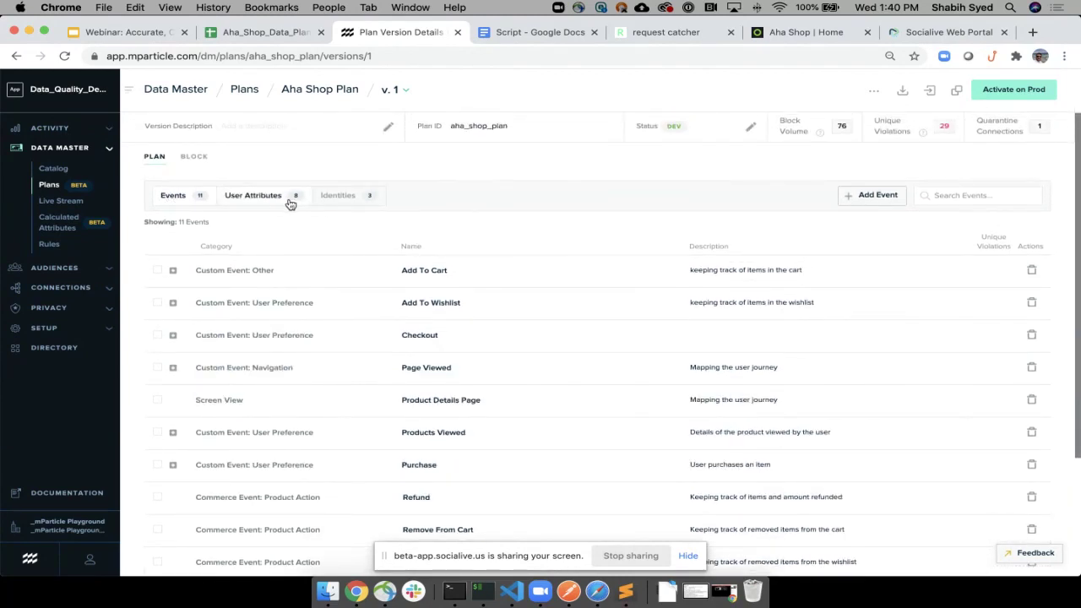
click(256, 202)
click(347, 202)
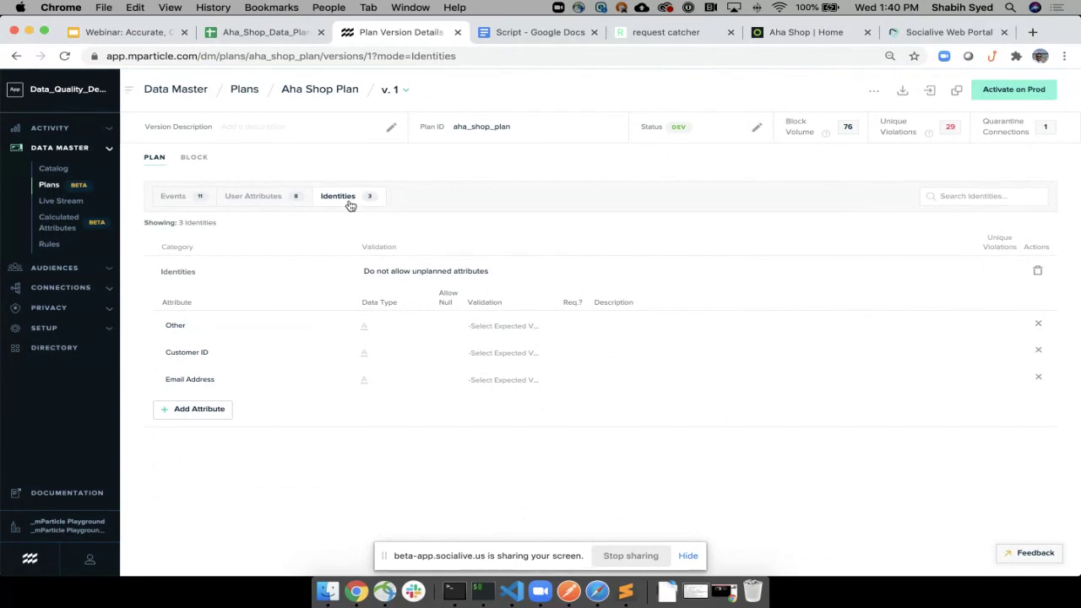
Step: Return to the plan's events and add a new event entry after the Search event
click(190, 203)
scroll(511, 465, down, 2)
scroll(511, 465, down, 3)
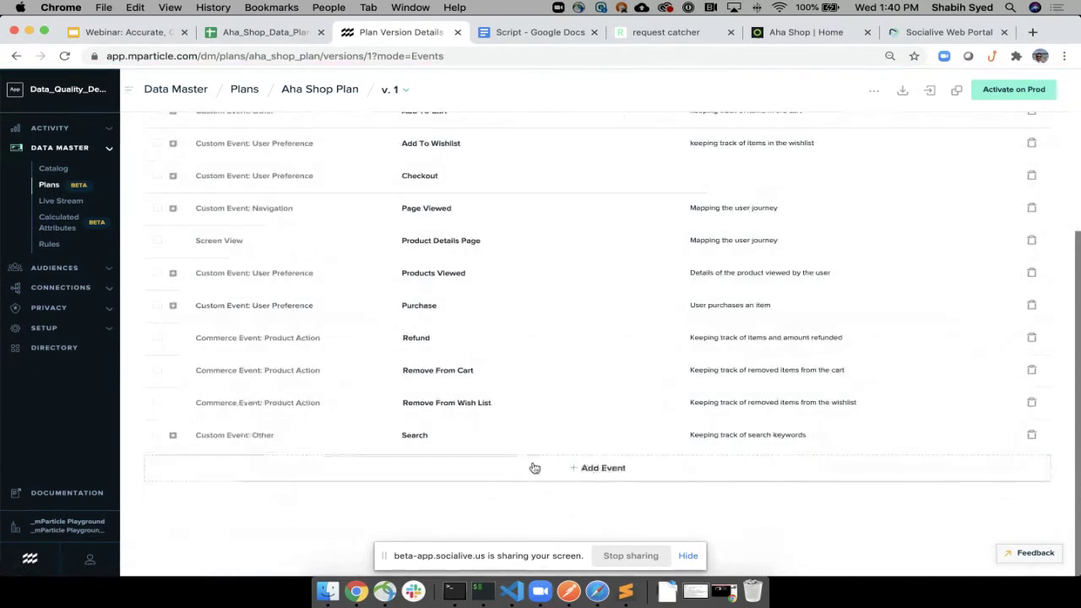
click(574, 464)
scroll(574, 463, down, 1)
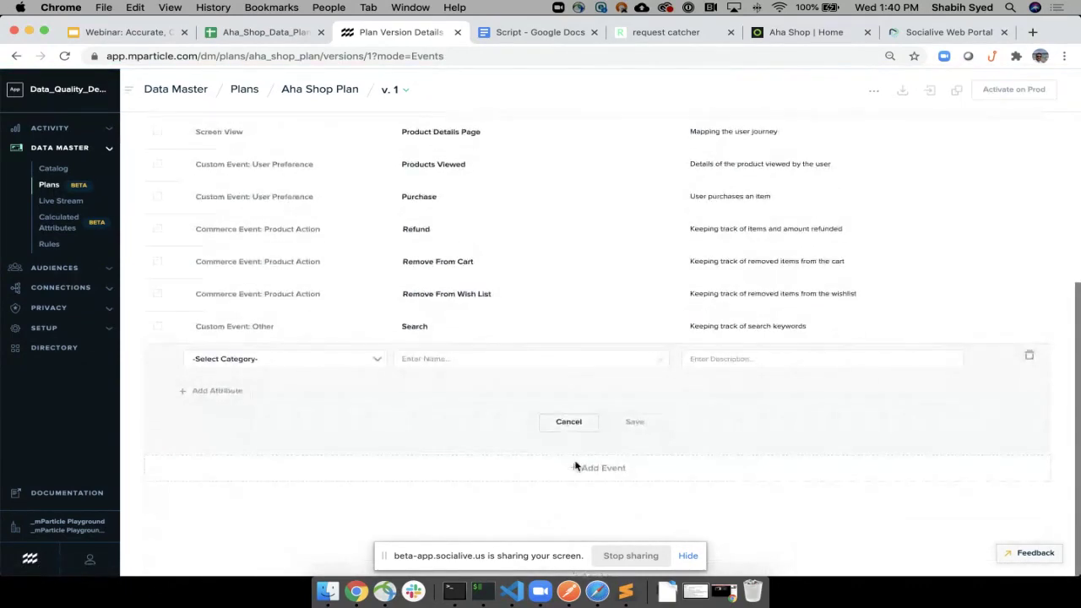
Step: Review the available commerce and custom event categories and set the new event's category to Custom Event: Navigation
click(337, 362)
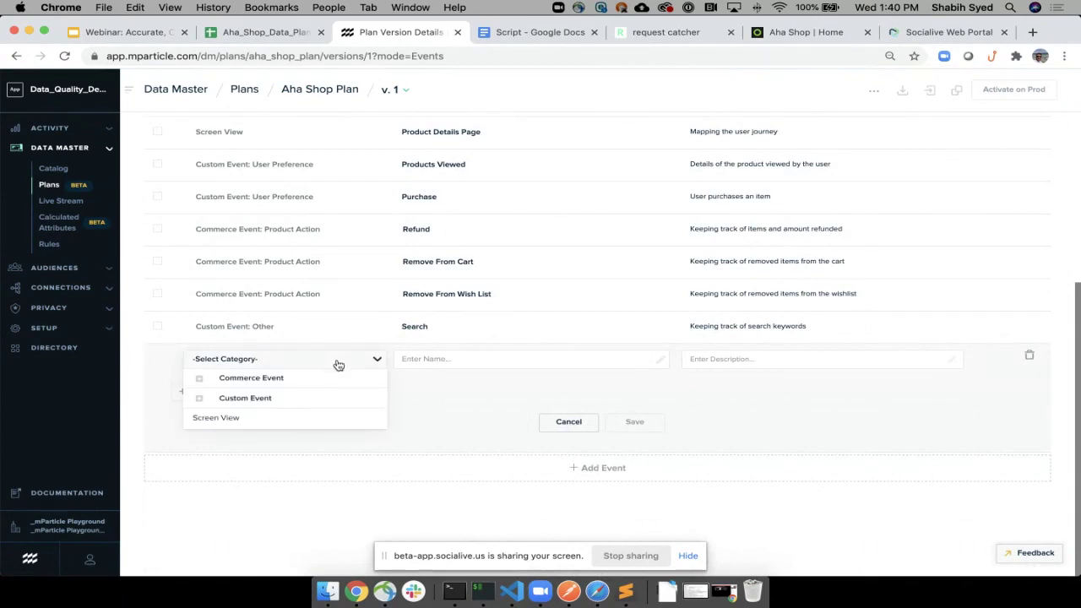
click(238, 397)
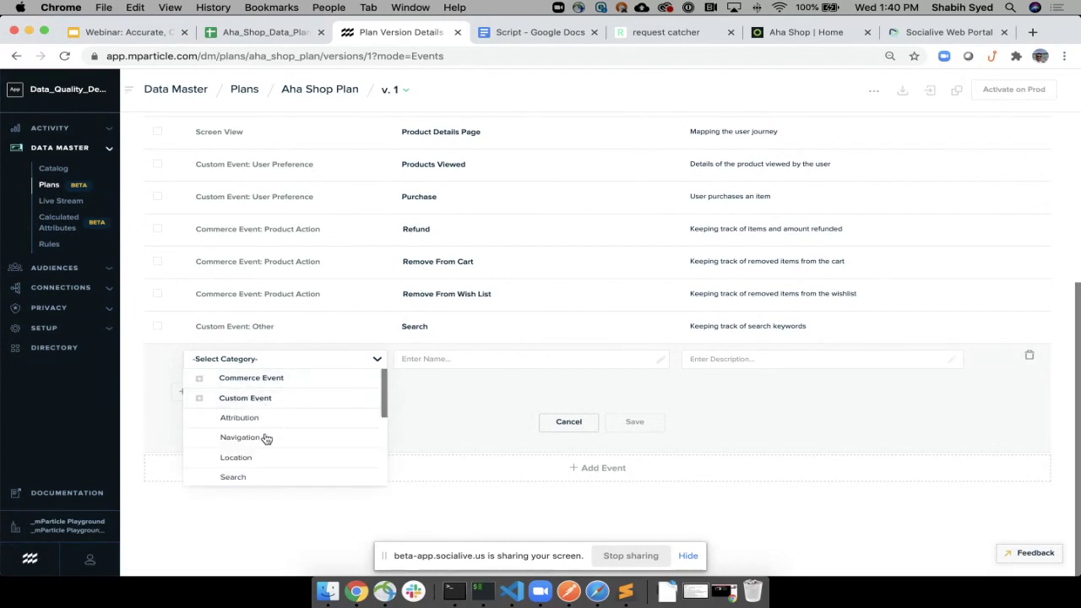
scroll(266, 439, down, 1)
scroll(266, 439, down, 4)
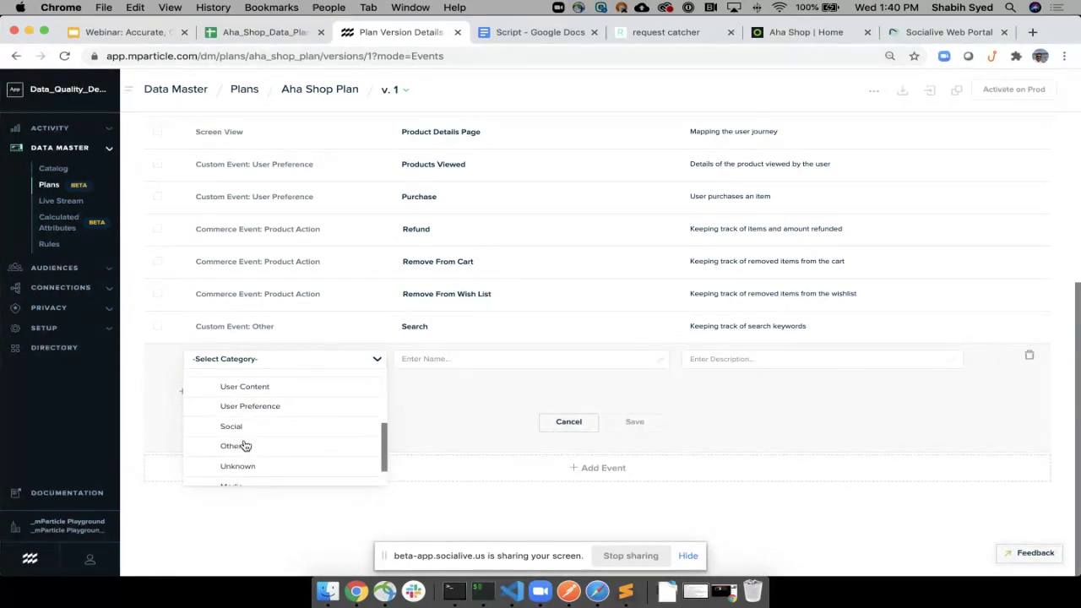
scroll(279, 457, down, 1)
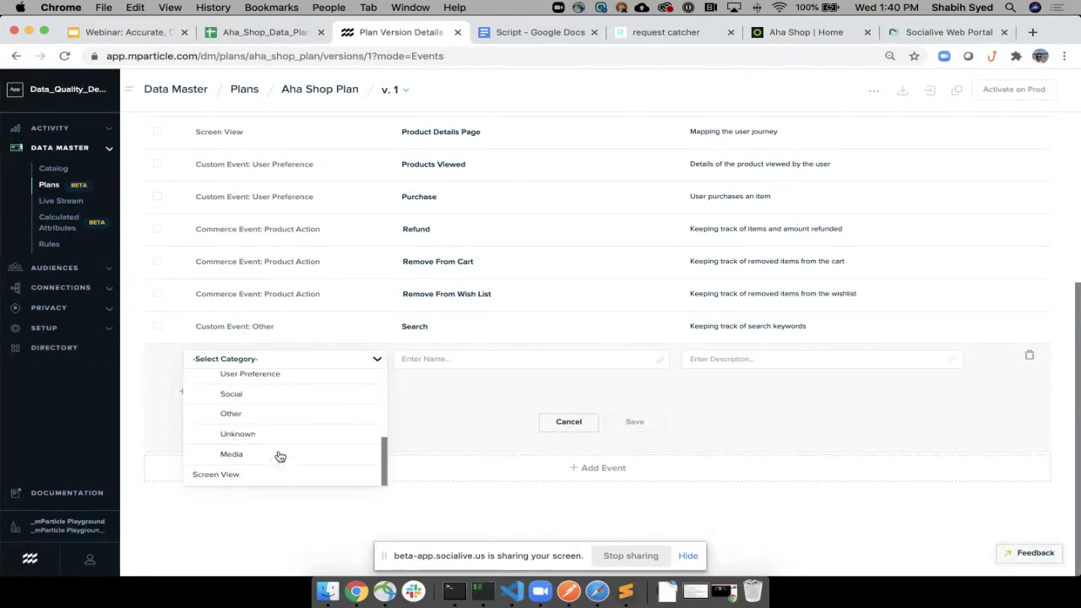
scroll(280, 457, up, 5)
click(200, 378)
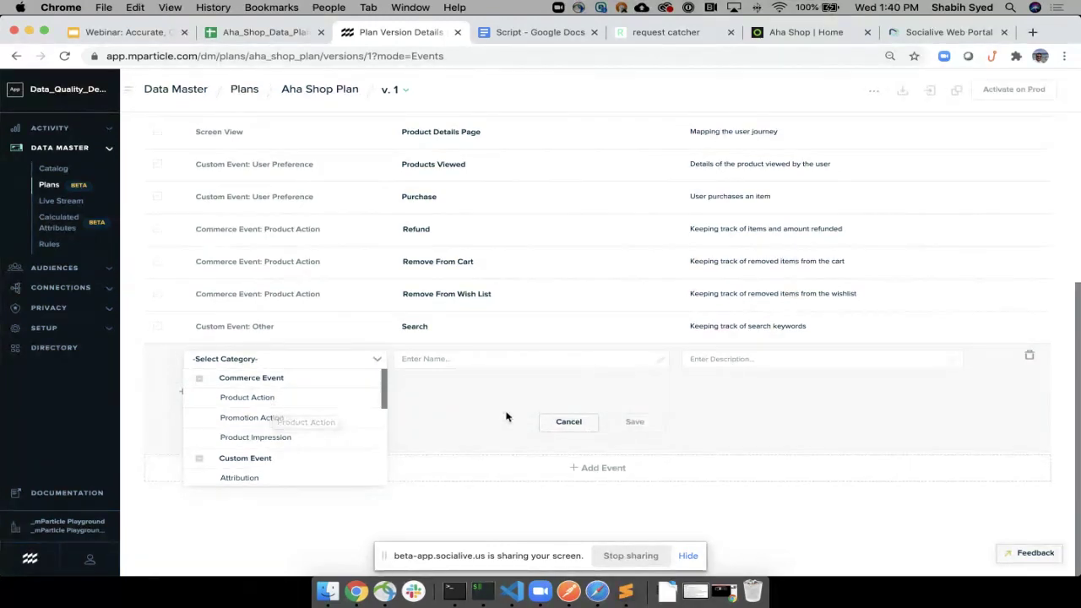
scroll(258, 475, down, 2)
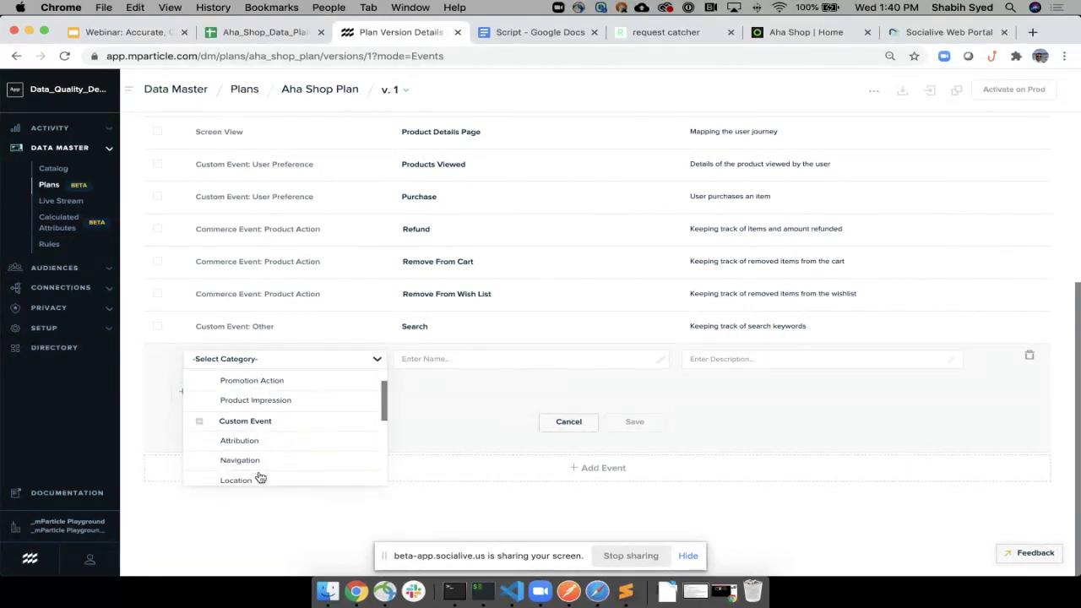
click(258, 461)
Step: Name the new navigation event "test" and add a blank attribute row to it
click(444, 358)
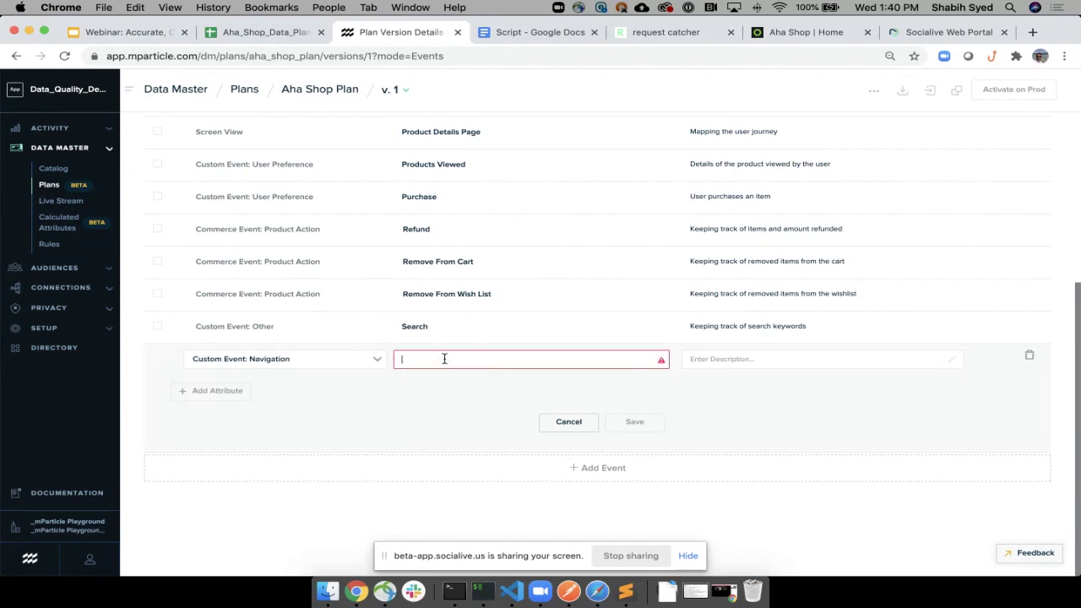
text(test)
click(772, 410)
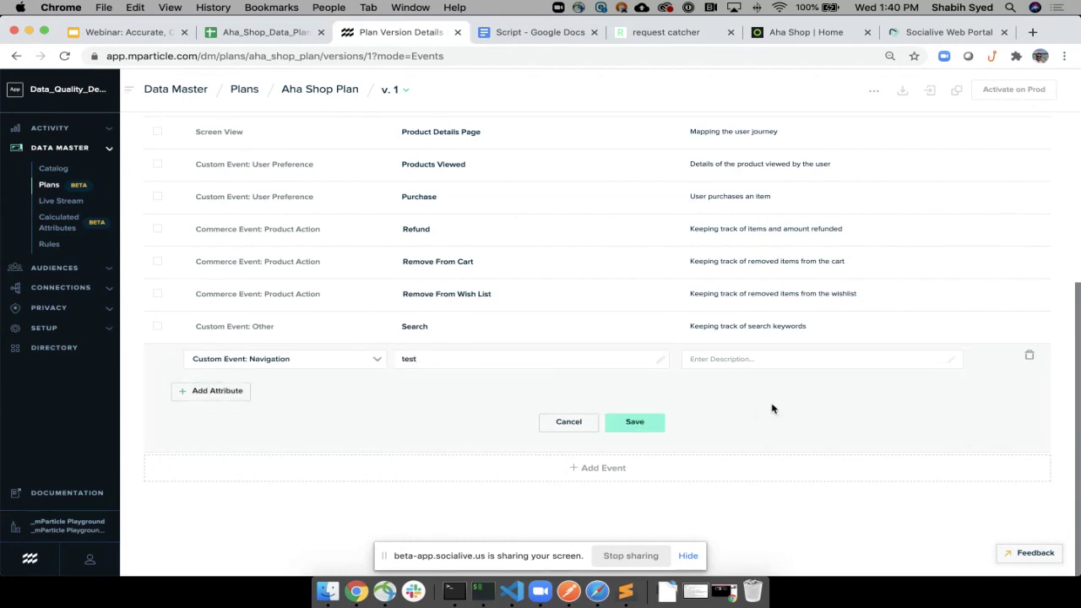
click(222, 391)
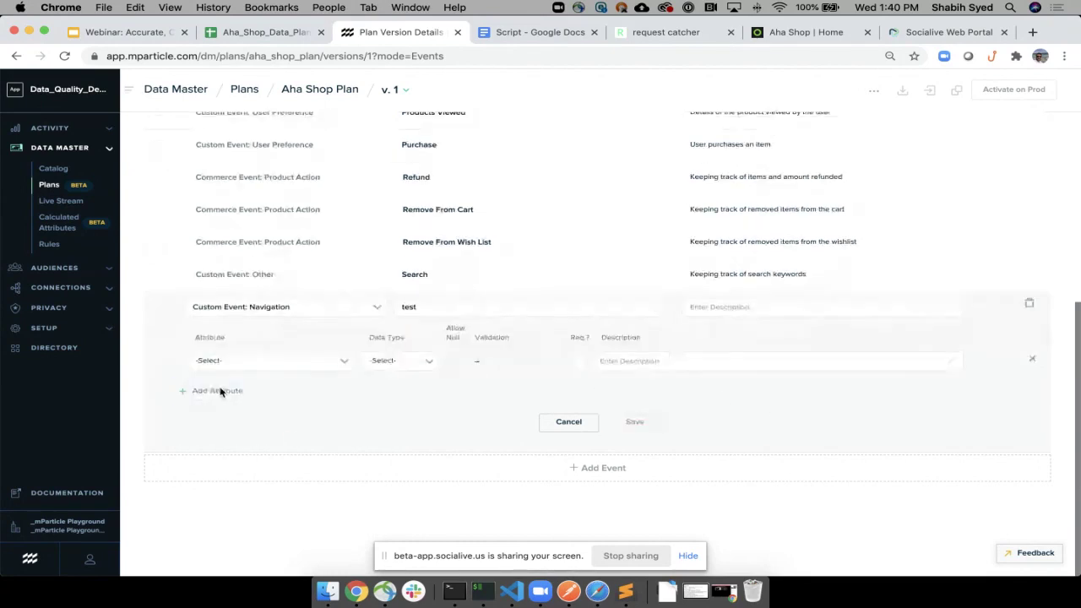
Step: Choose custom_attributes as the test event's attribute and set its validation to allow additional attributes
click(339, 369)
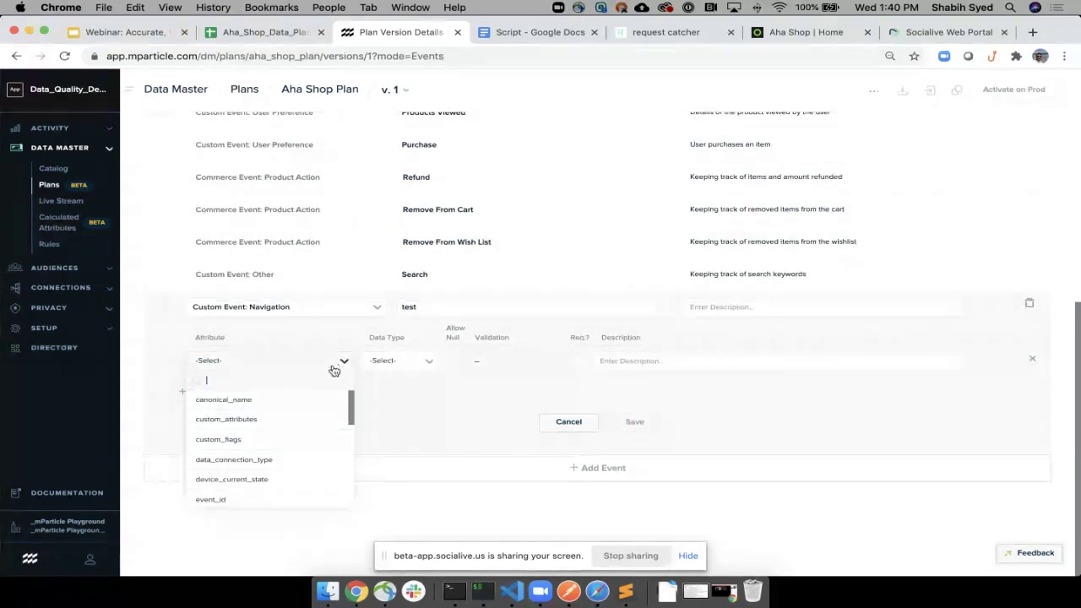
click(273, 420)
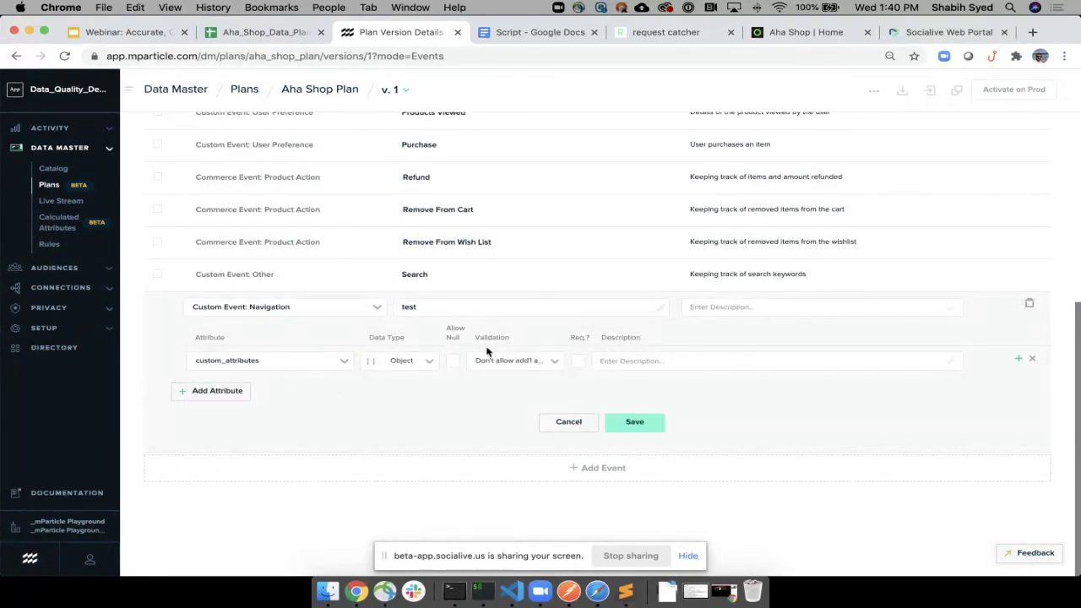
click(517, 363)
click(515, 379)
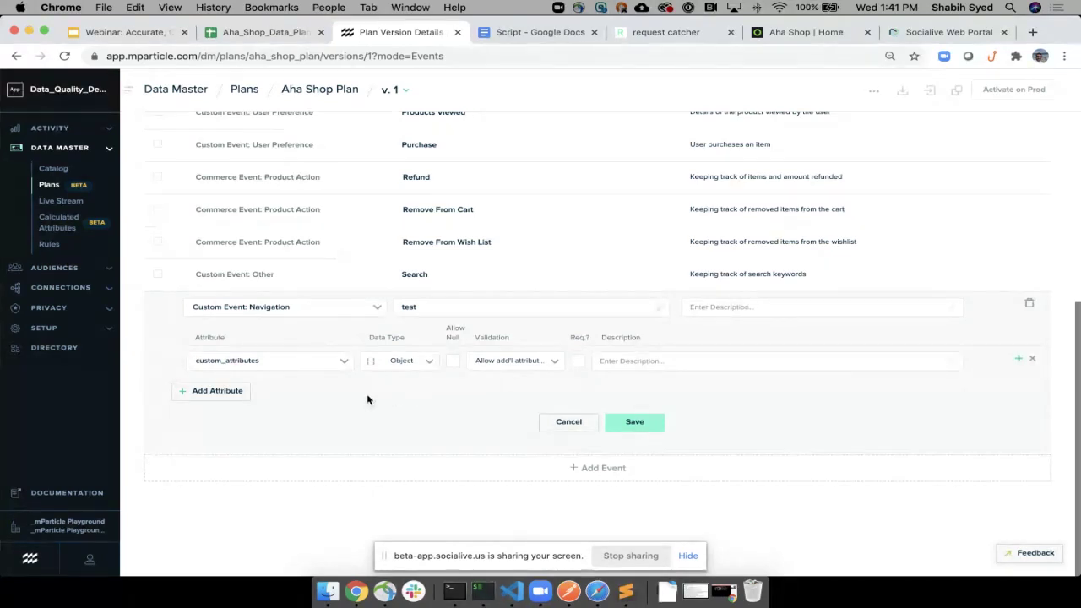
click(419, 369)
Step: Change the test event's attribute to event_id and review the validation types offered for a number
click(313, 360)
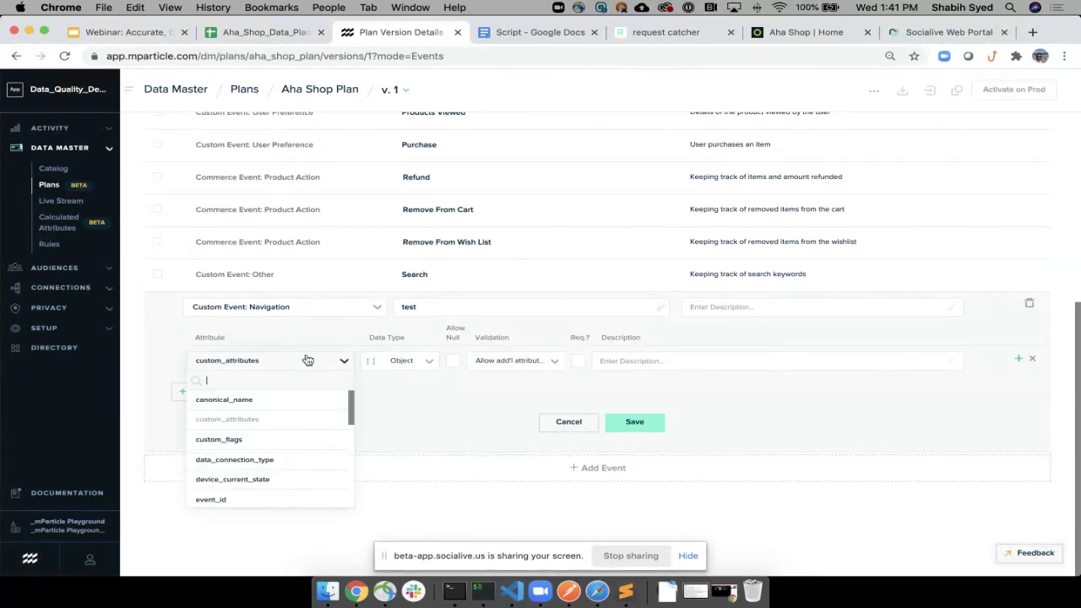
scroll(277, 434, down, 2)
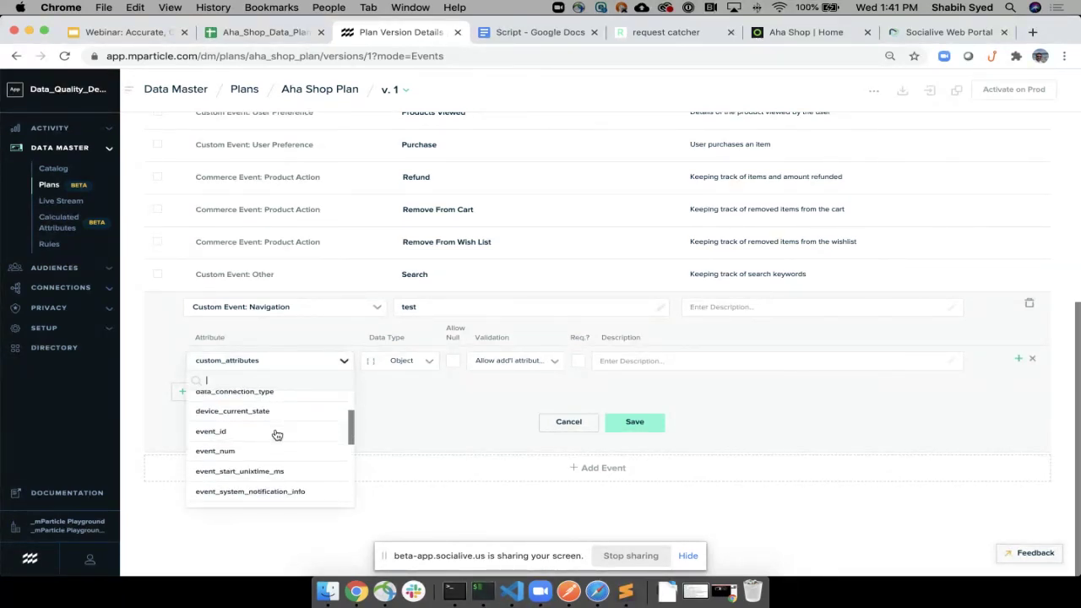
click(254, 437)
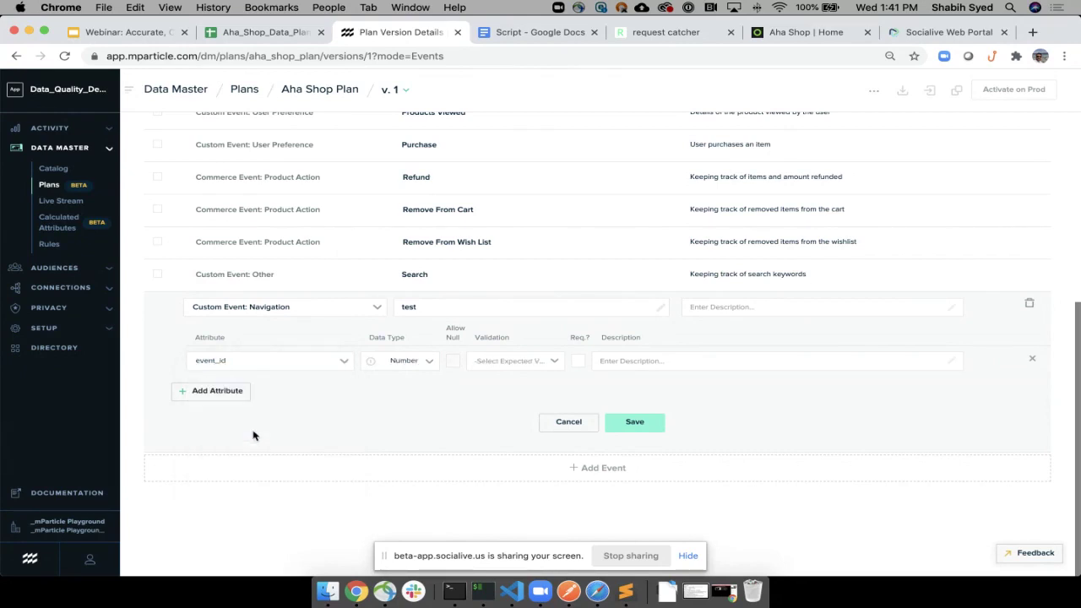
click(416, 368)
click(553, 362)
click(564, 420)
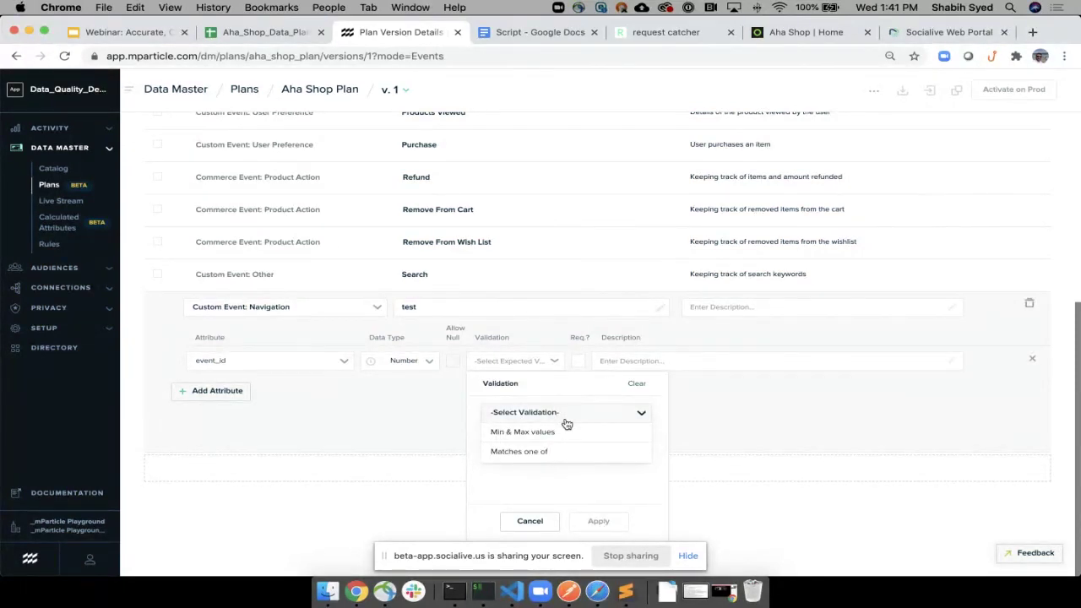
Step: Switch the attribute to canonical_name, review its string validation formats, and discard the unsaved test event
click(343, 365)
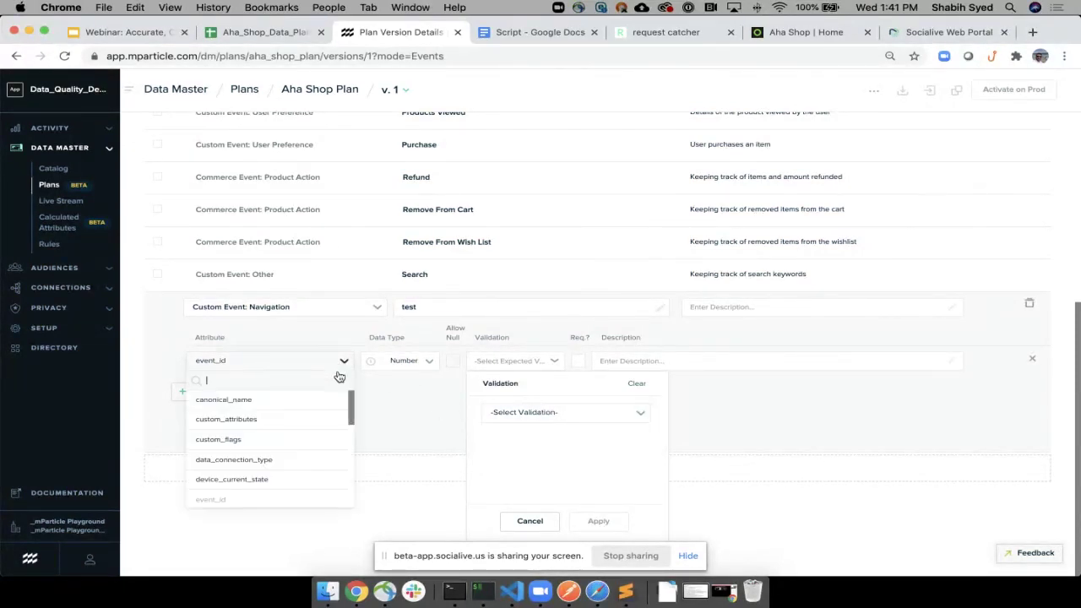
click(277, 405)
click(491, 370)
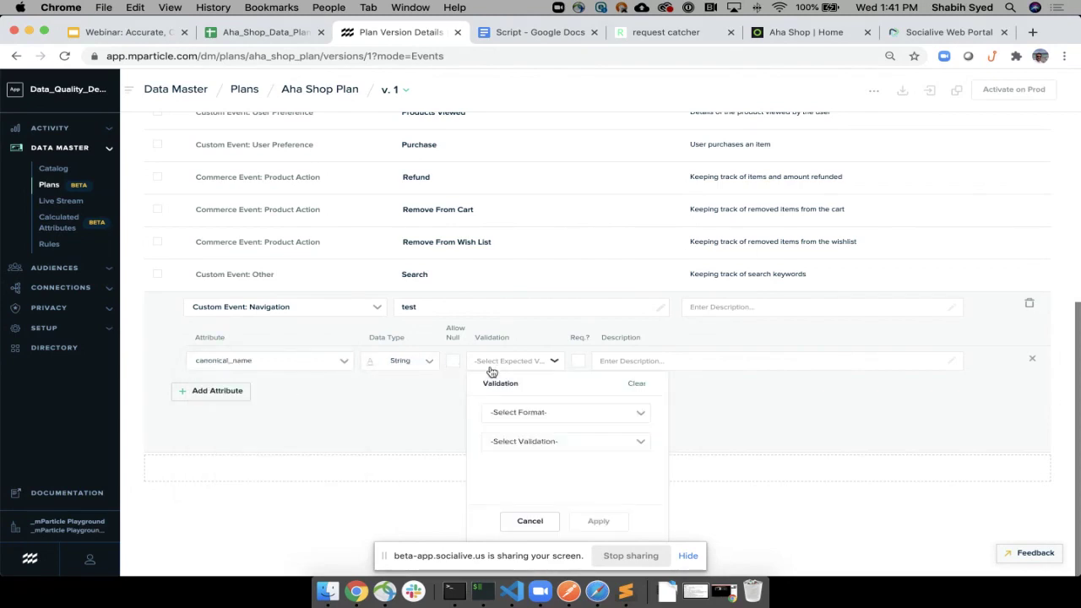
click(547, 412)
scroll(546, 465, down, 1)
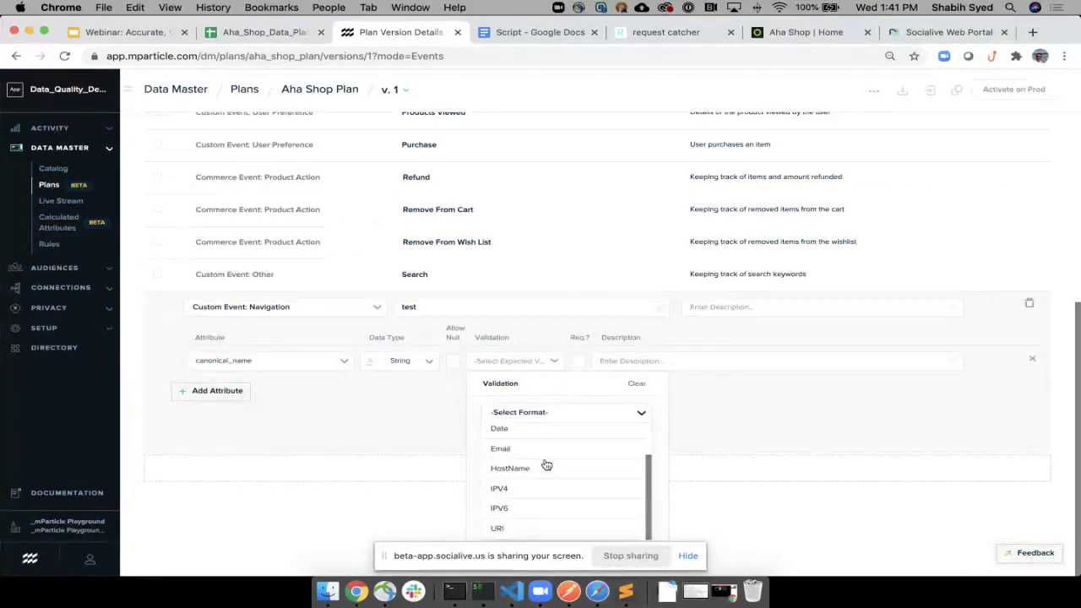
click(670, 425)
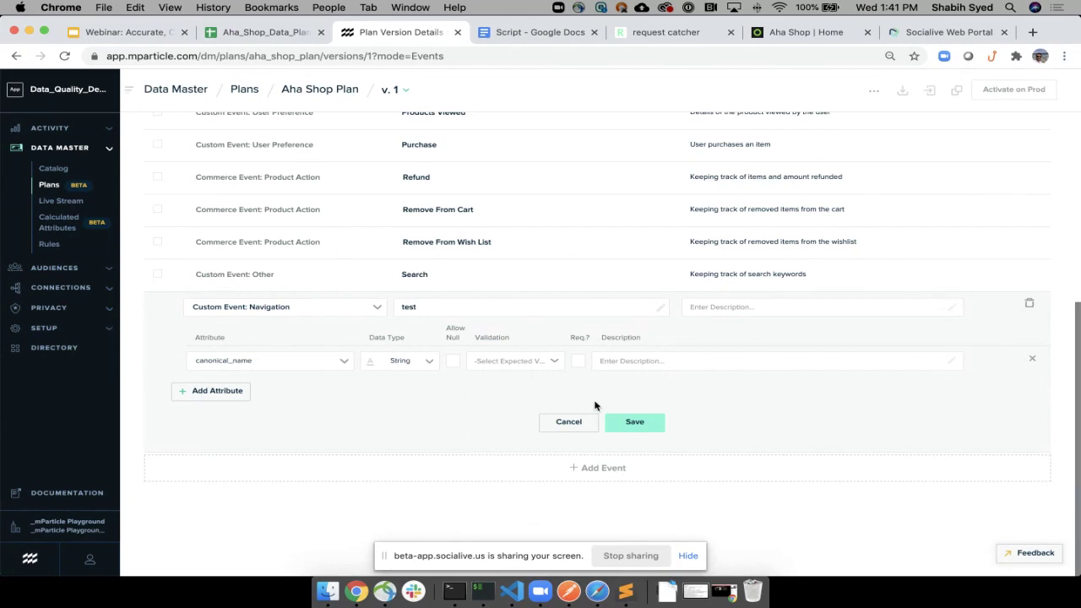
click(569, 421)
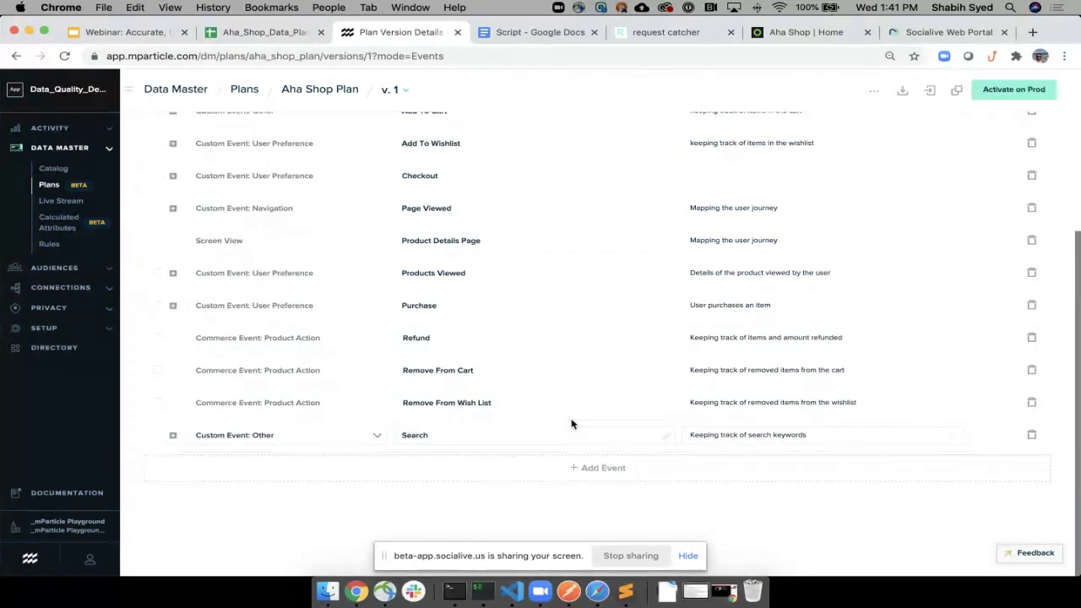
Step: Open the unique violations report for version 1 and examine its data point totals and the violations per data point
scroll(571, 426, up, 4)
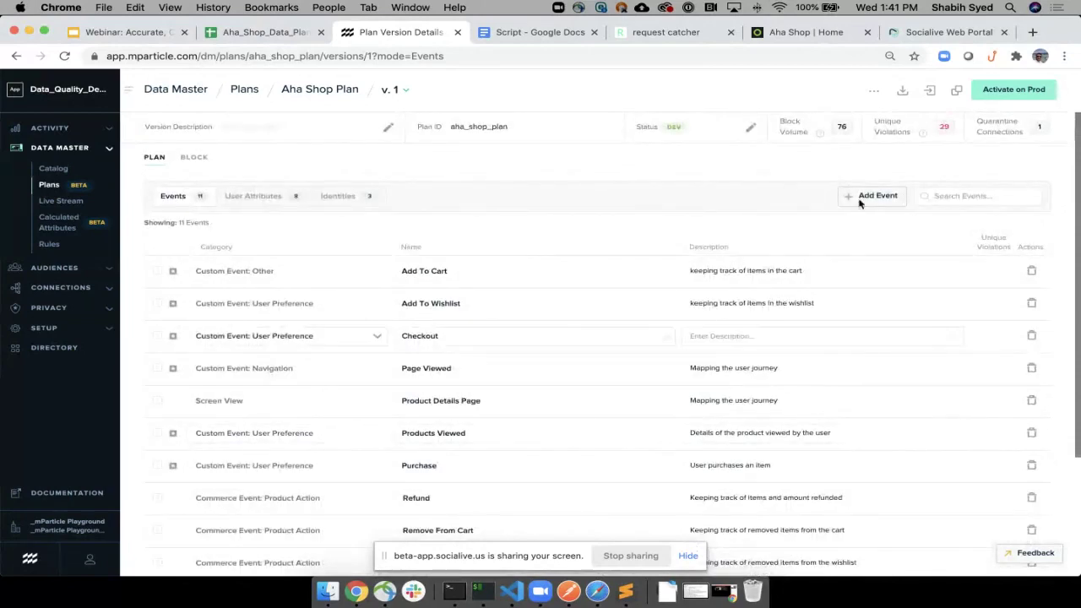
mouse_move(896, 138)
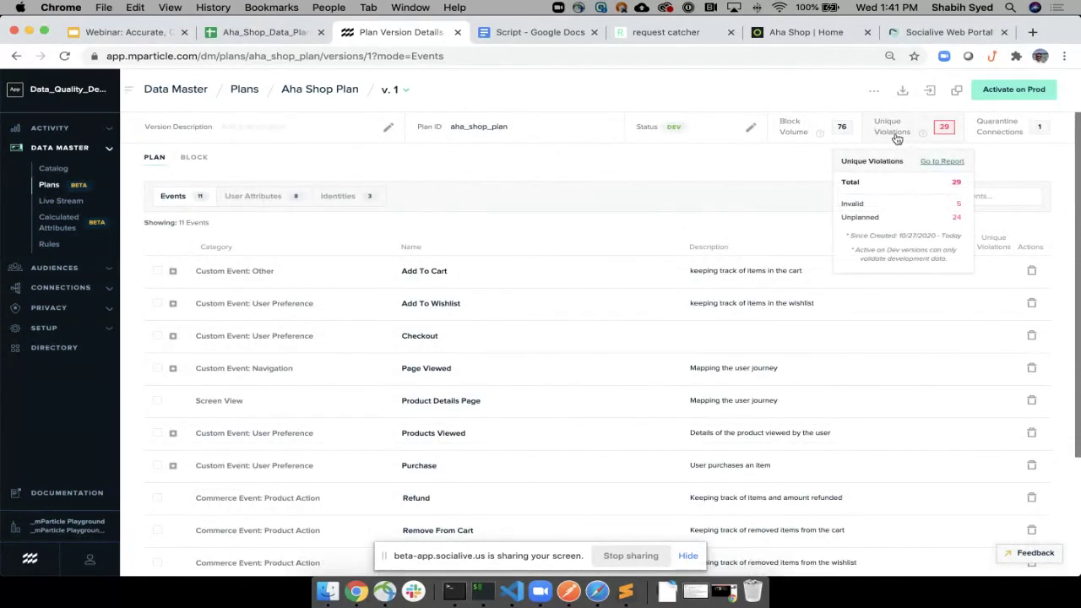
click(896, 138)
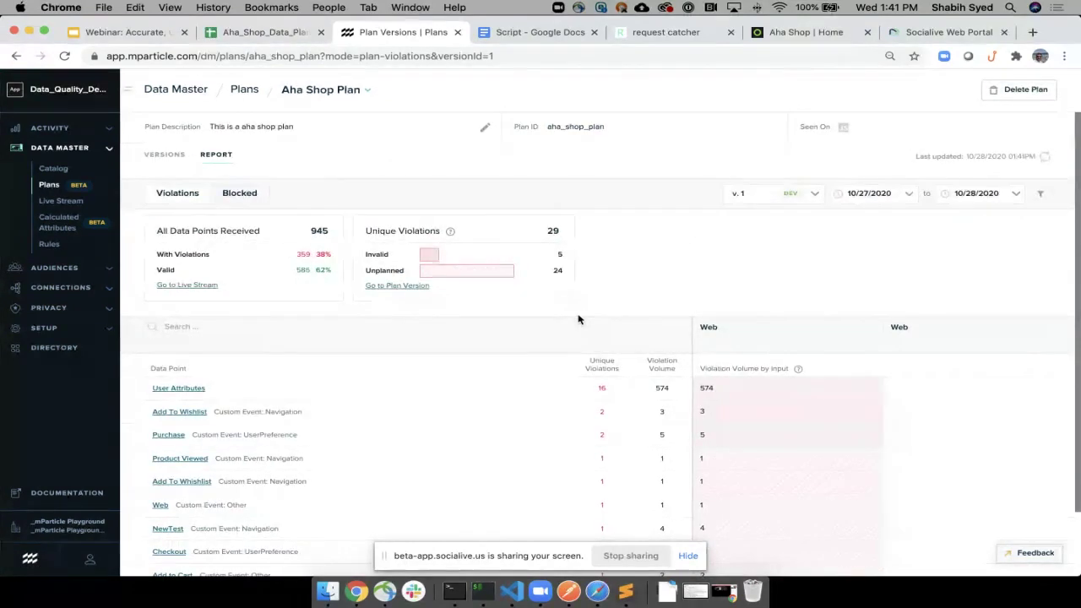
double_click(318, 228)
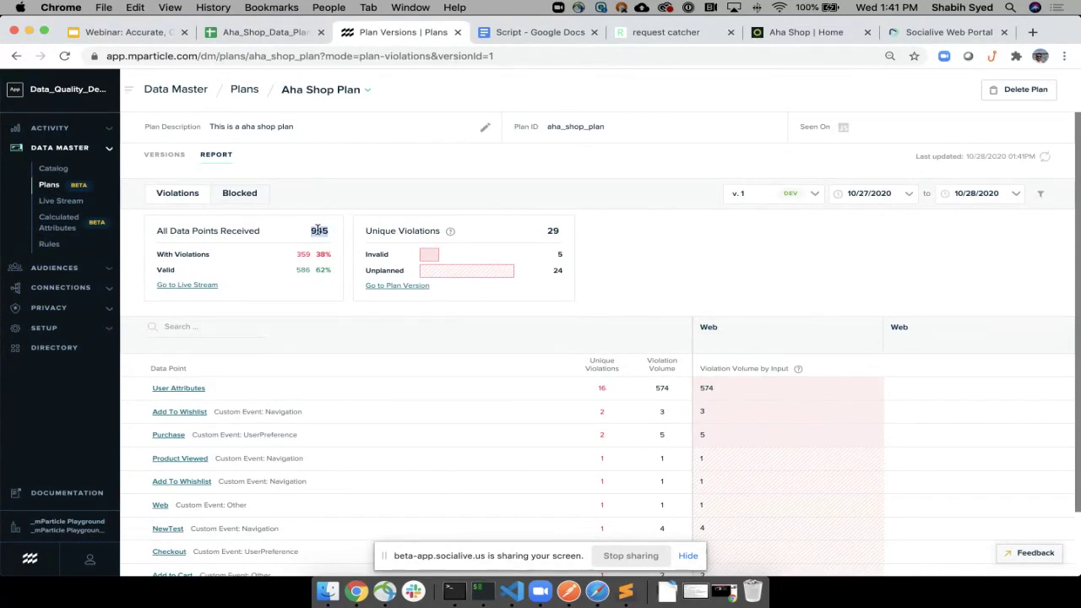
click(302, 253)
scroll(450, 403, down, 2)
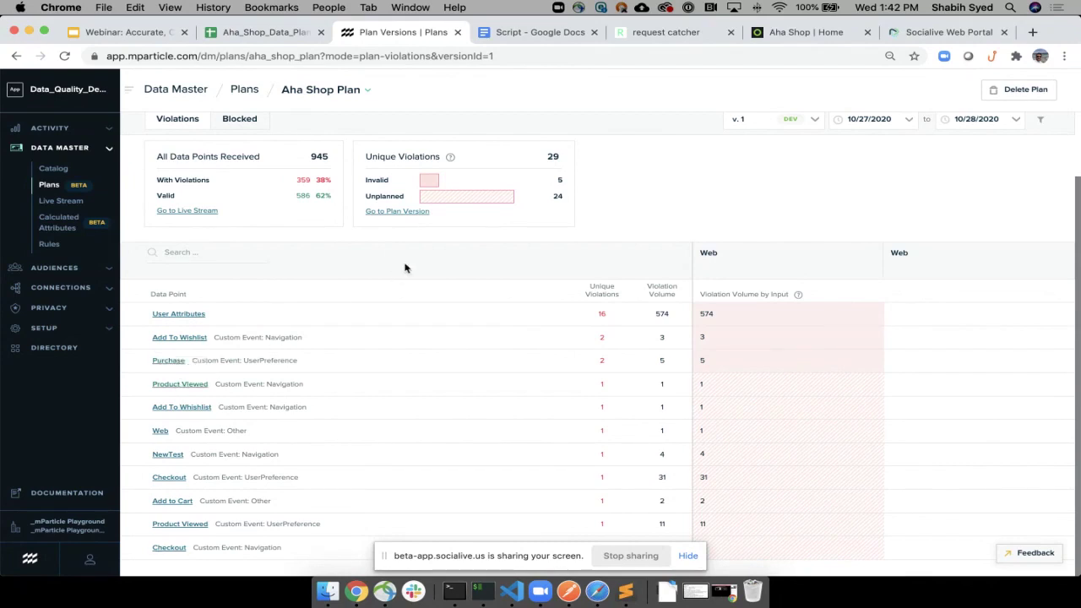
scroll(405, 267, up, 3)
Step: Show the report's blocked data and inspect the webhook output of its quarantine connection
click(241, 194)
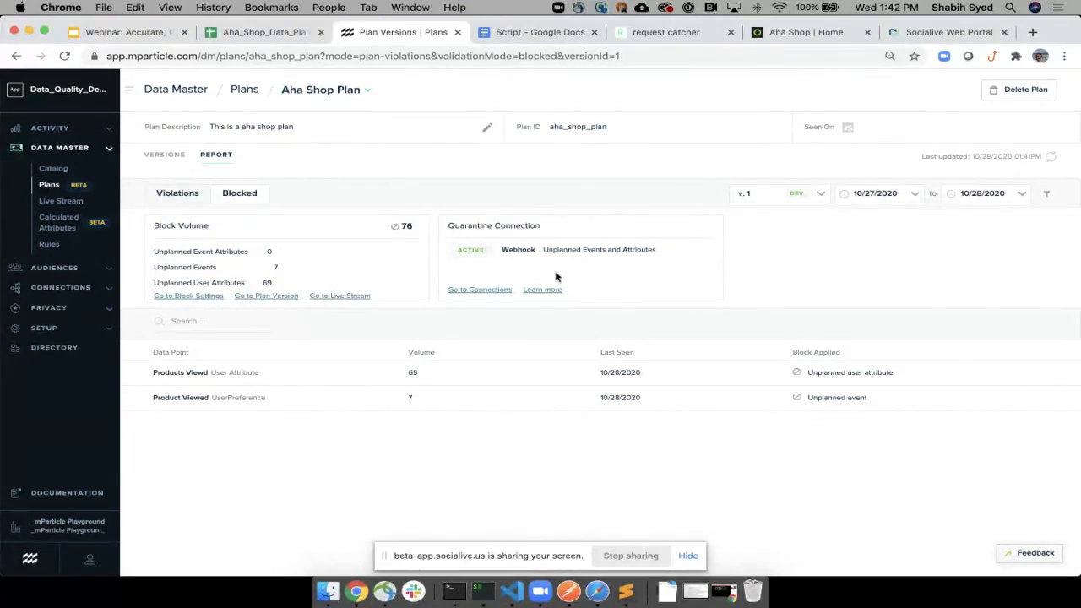
click(477, 290)
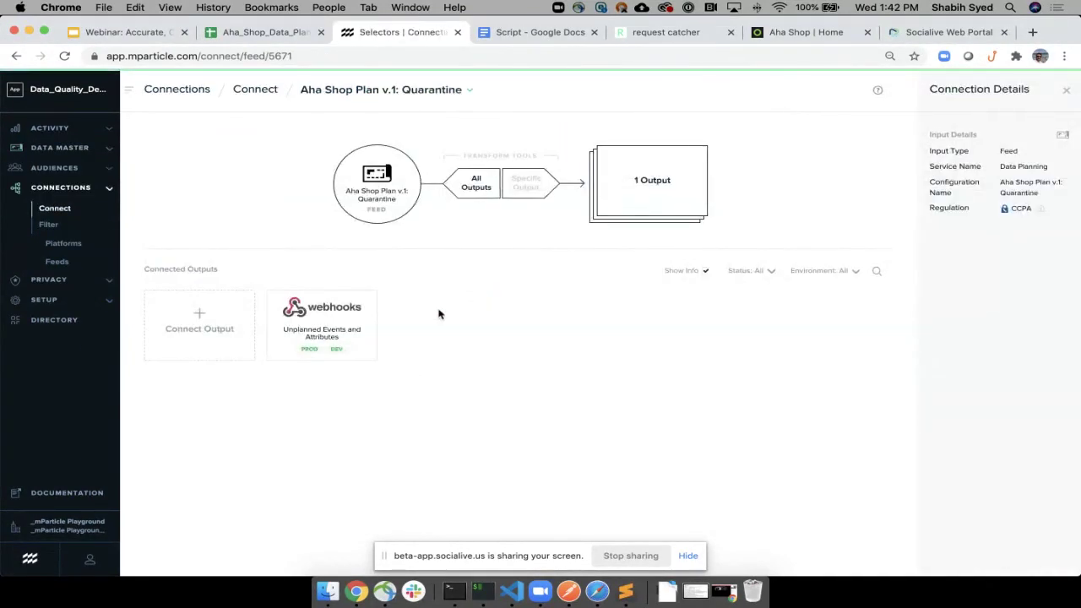
click(319, 327)
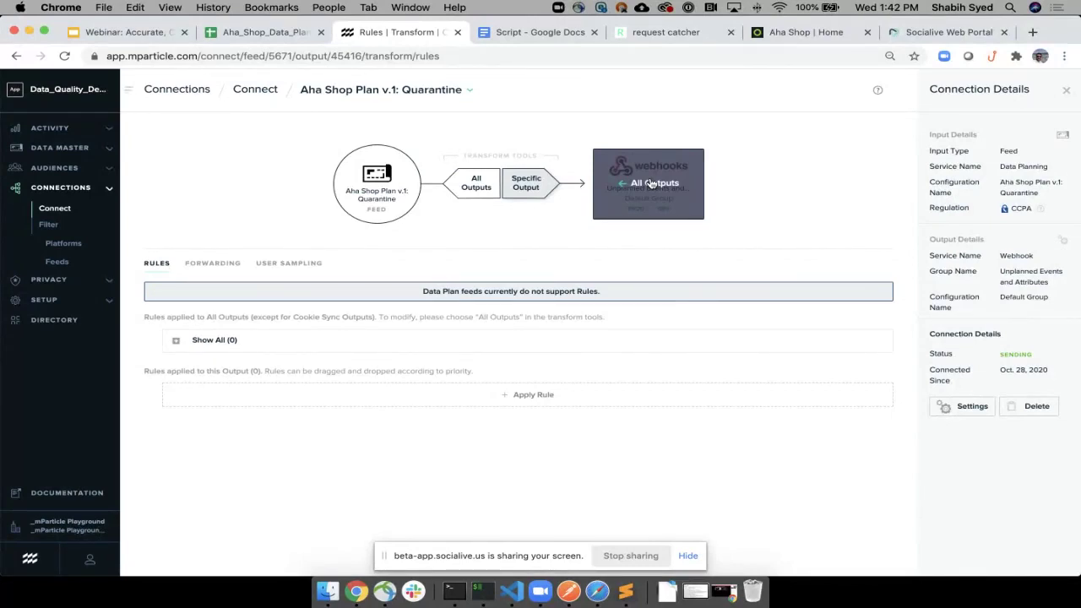
Step: Return to the blocked data report and set its start date to 10/26/2020
click(15, 56)
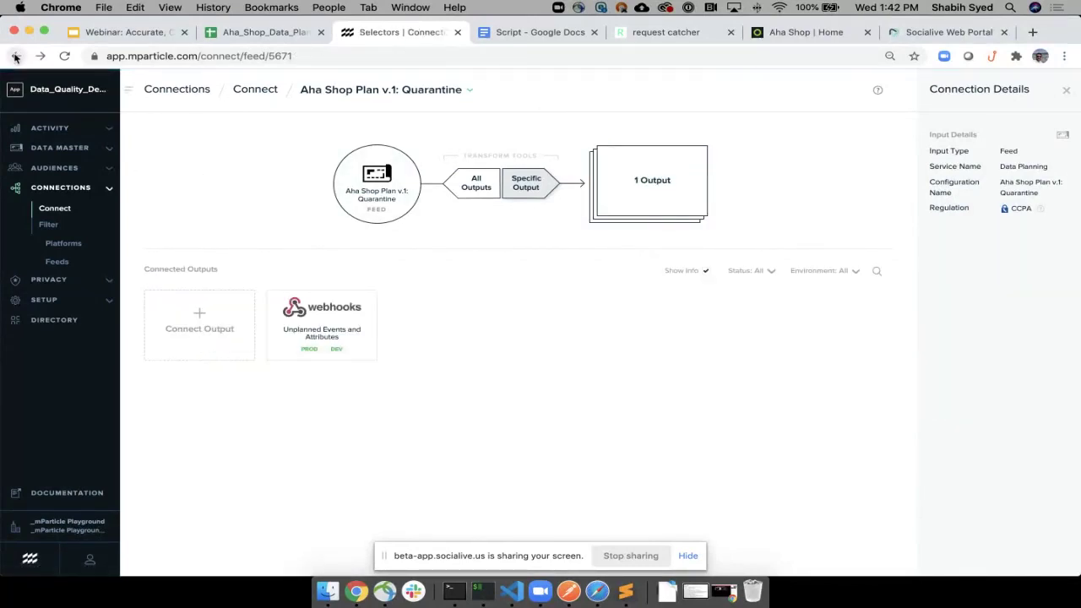
click(15, 55)
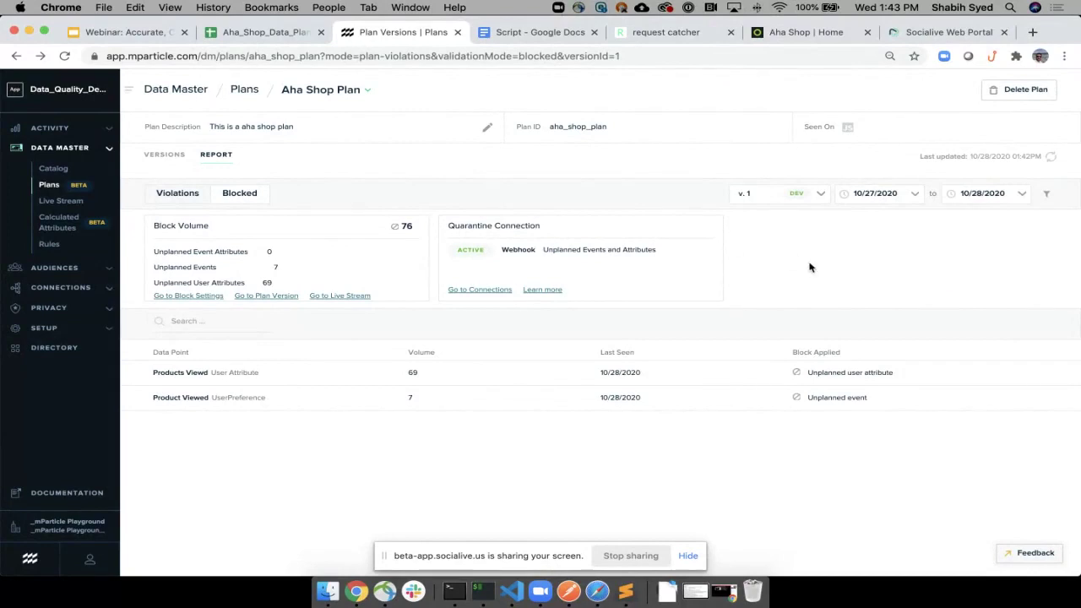
click(915, 196)
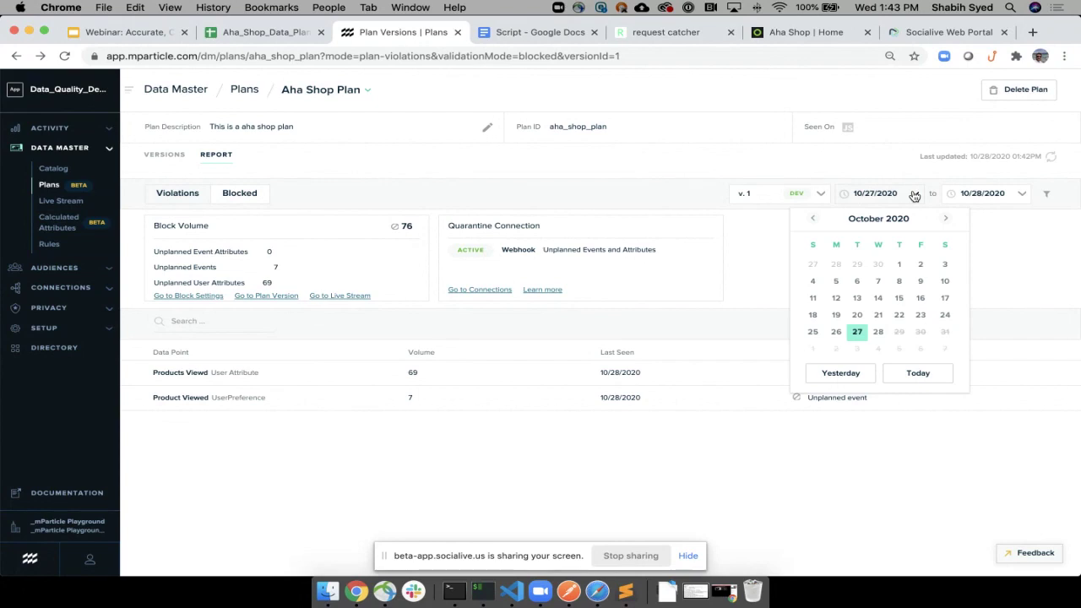
click(835, 333)
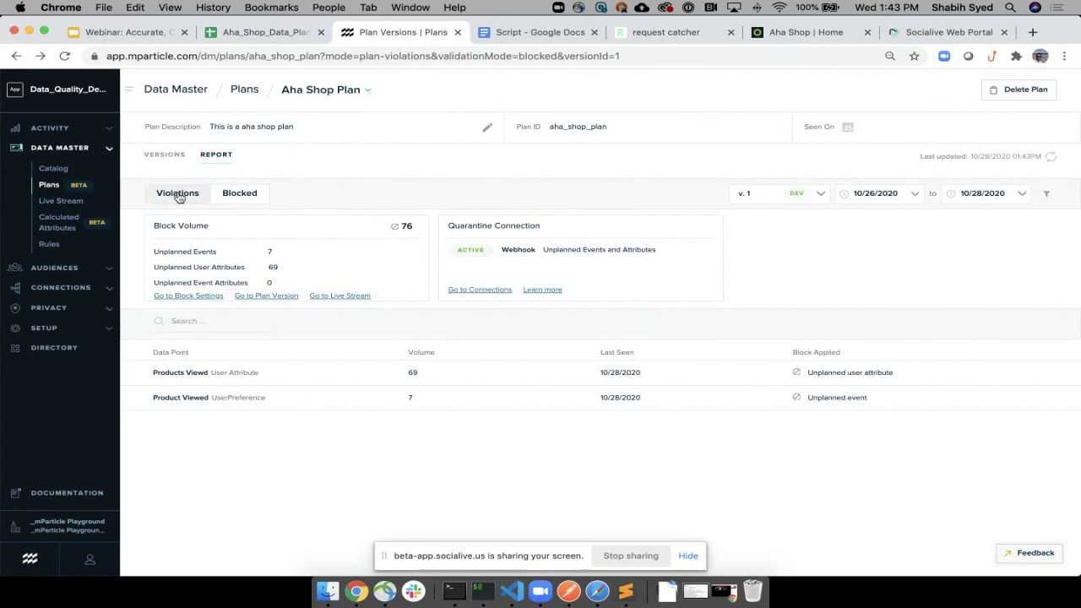
Step: Open the plan version's block settings, enable blocking of unplanned events, and confirm and save the change
click(193, 295)
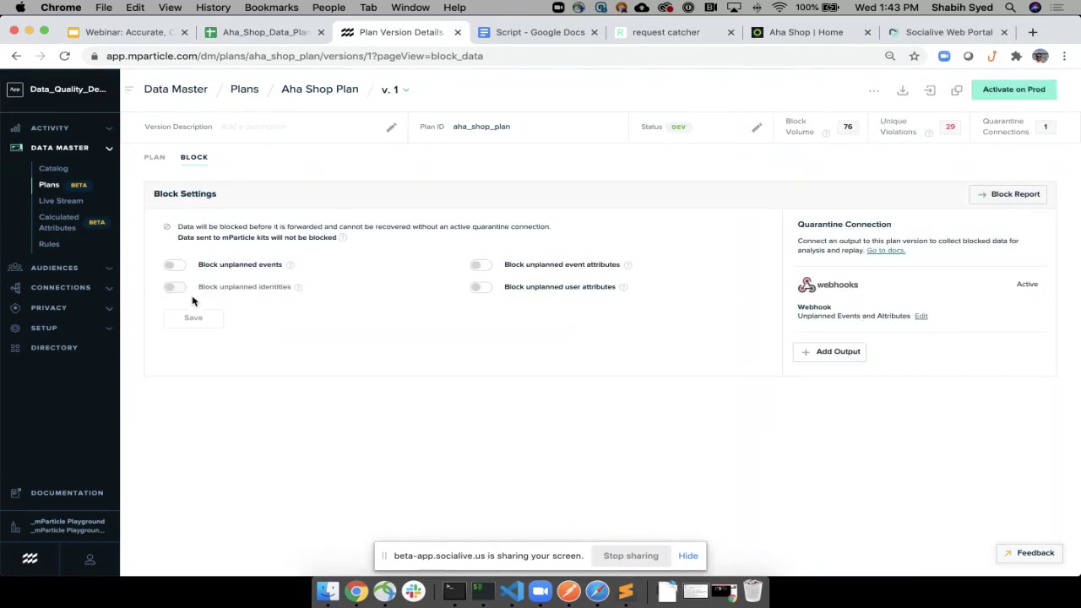
click(176, 265)
mouse_move(290, 266)
click(211, 322)
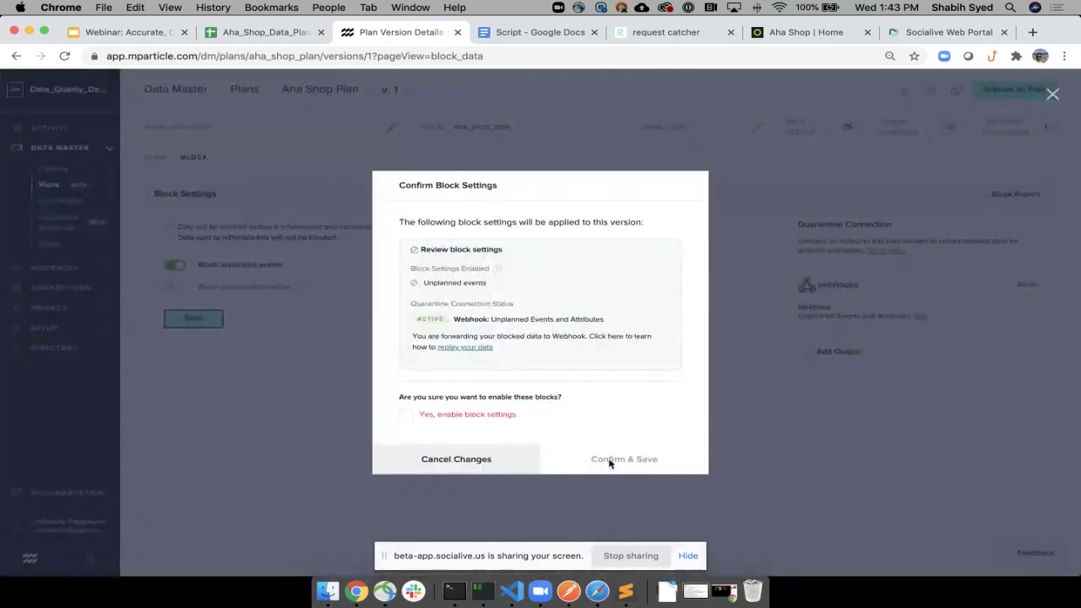
click(419, 414)
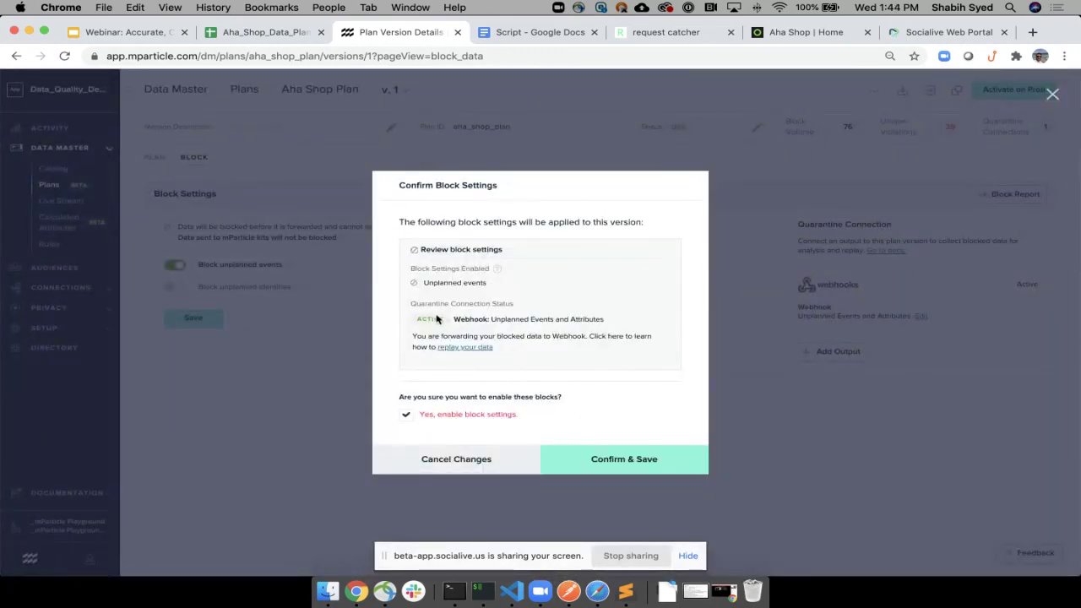
click(621, 459)
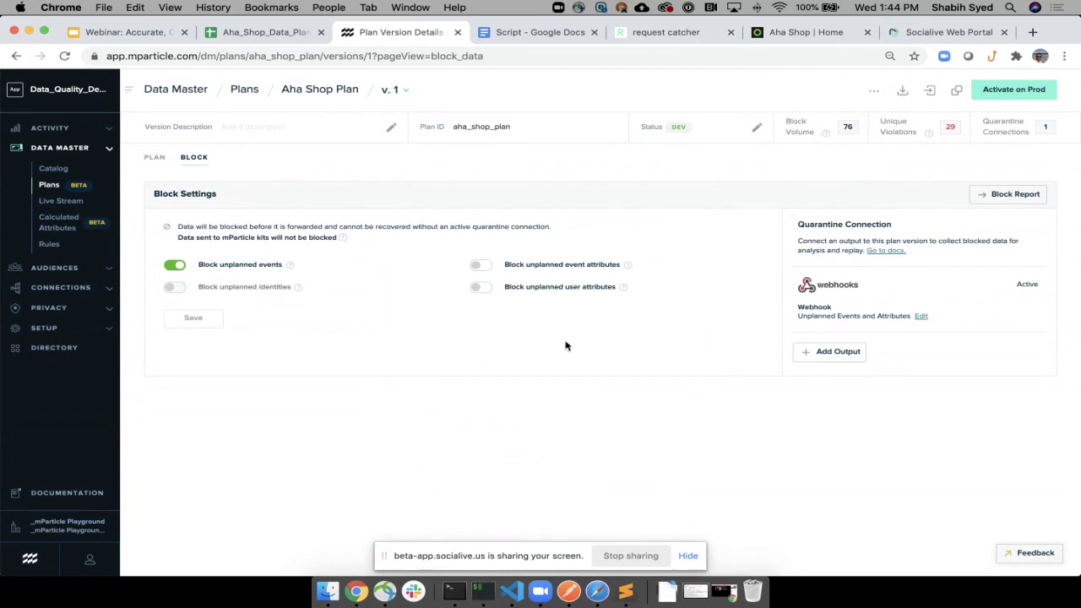
Step: Set the plan version's status to Active on Prod/Dev, accept blocking of production data, save, and return to the plans list
click(680, 133)
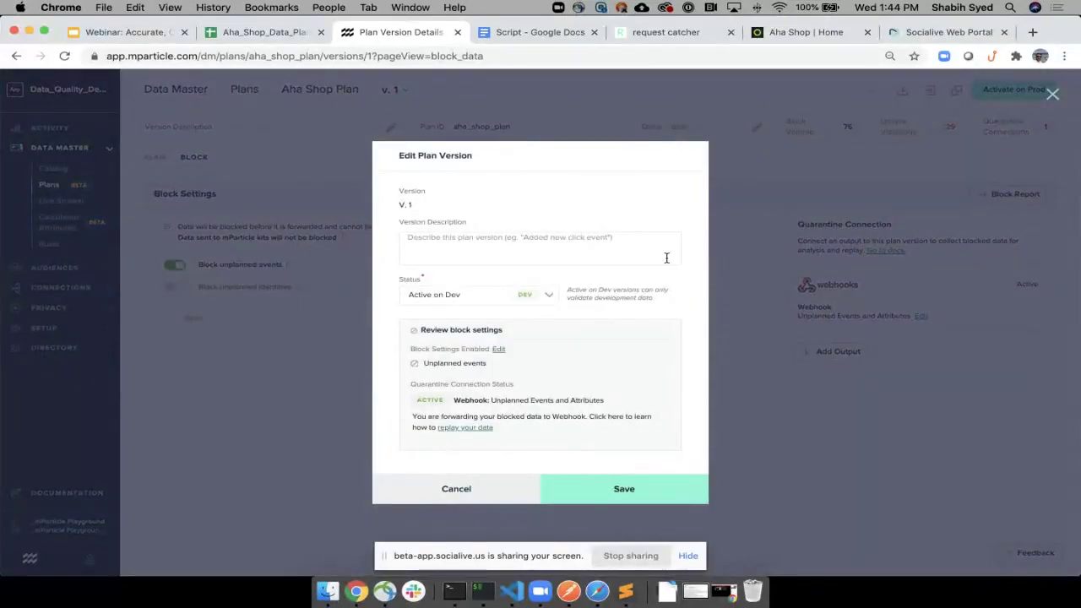
click(550, 298)
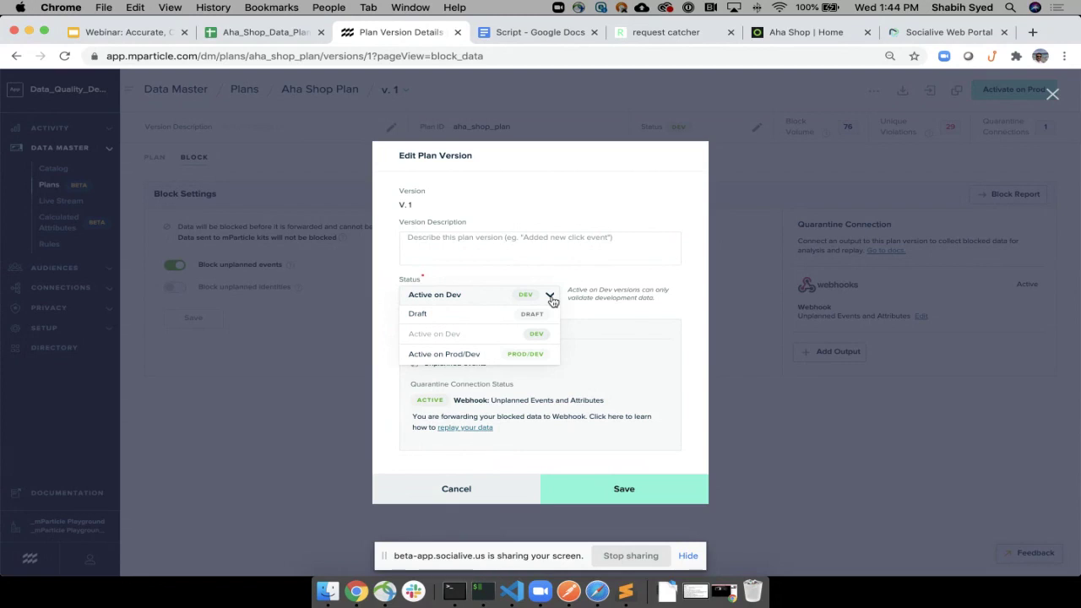
click(512, 354)
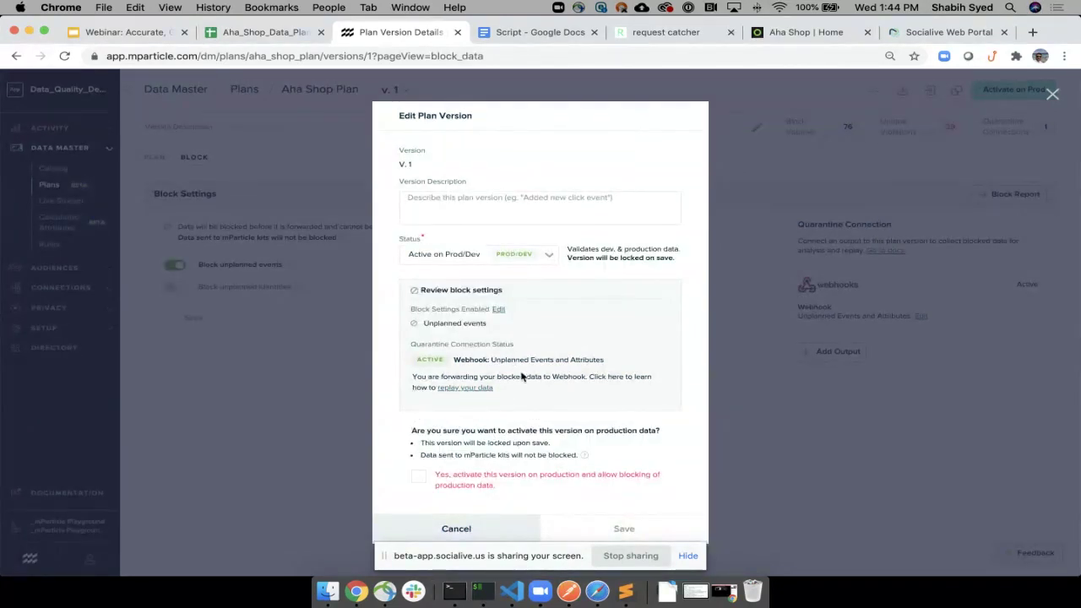
click(419, 477)
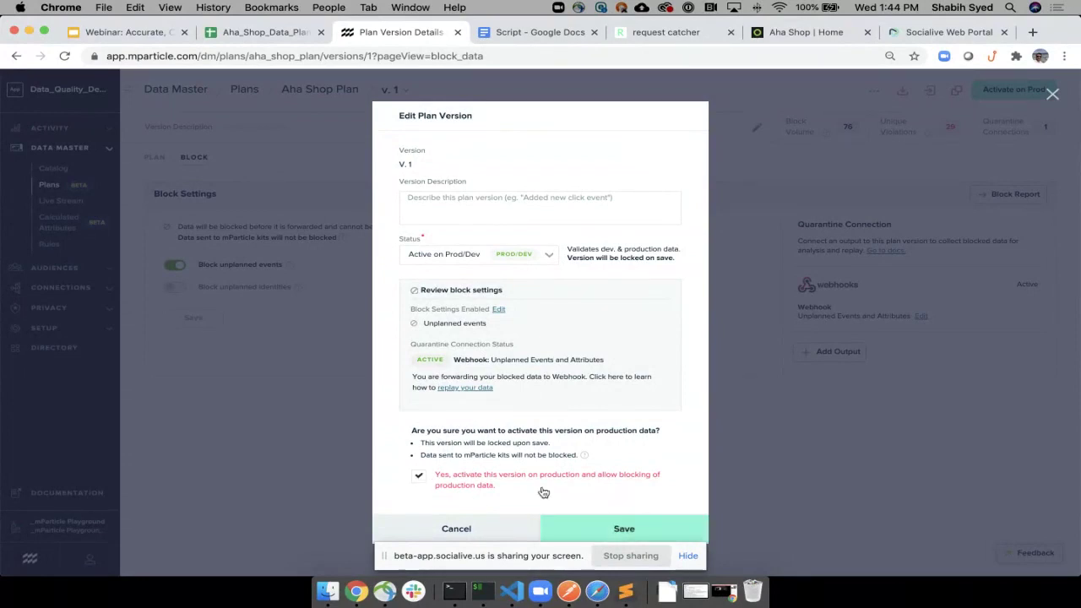
click(617, 530)
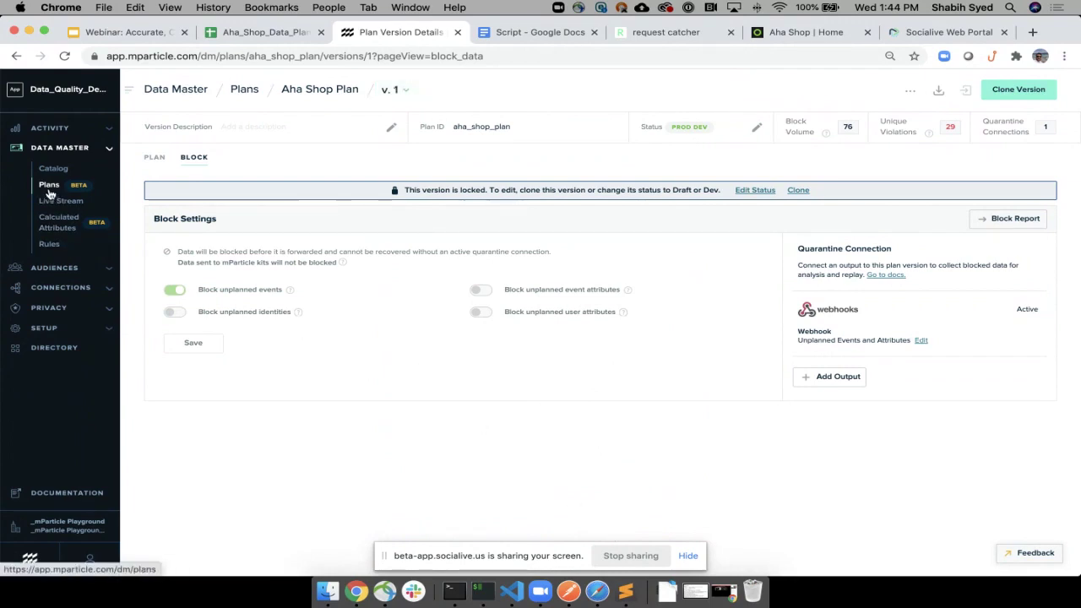
click(49, 191)
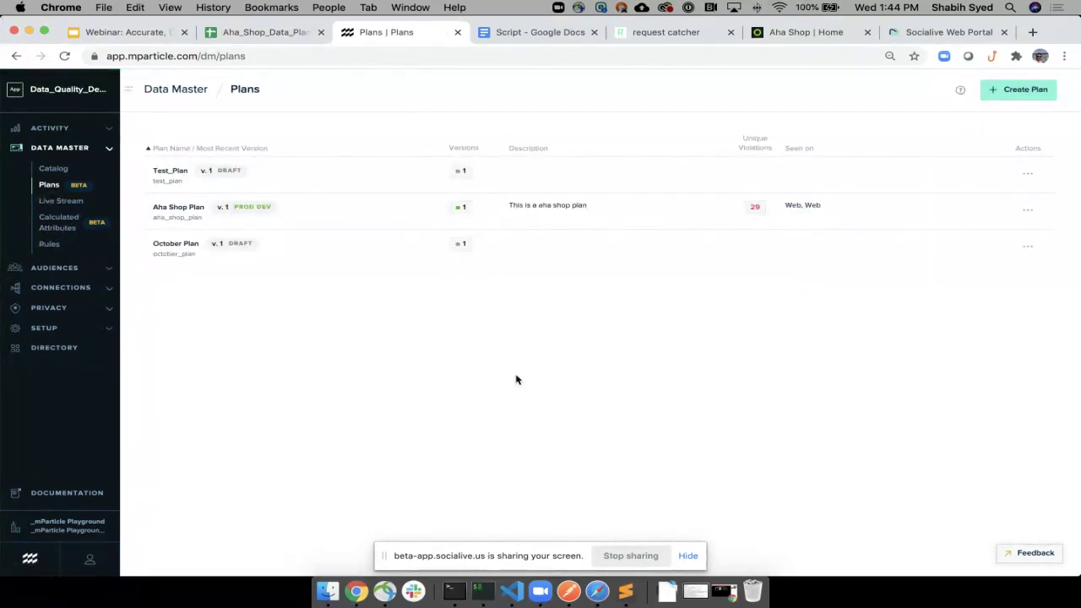